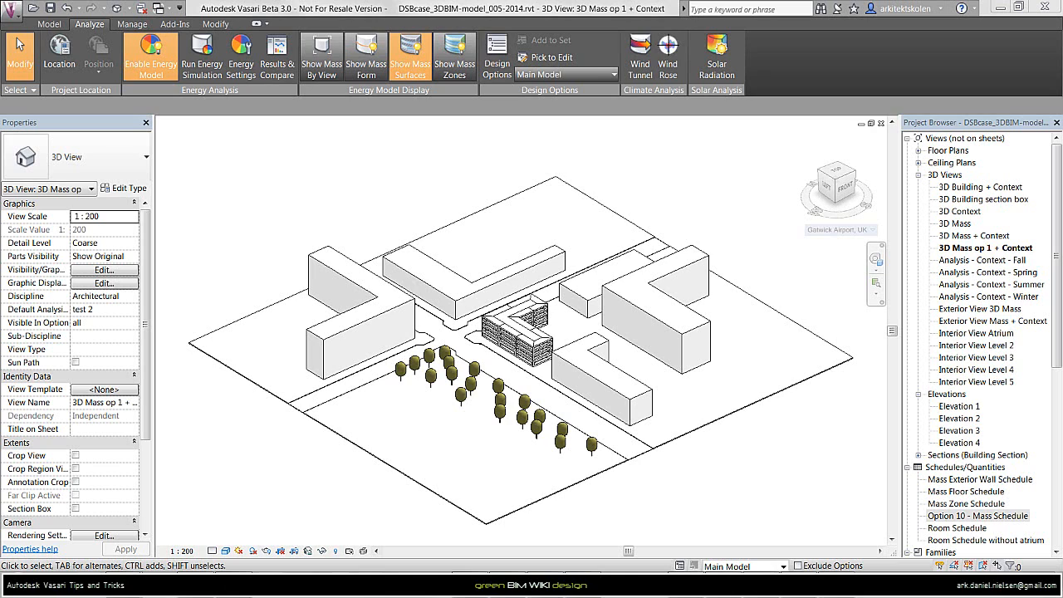
- Display the building as its mass form instead of its mass surfaces
left_click(86, 25)
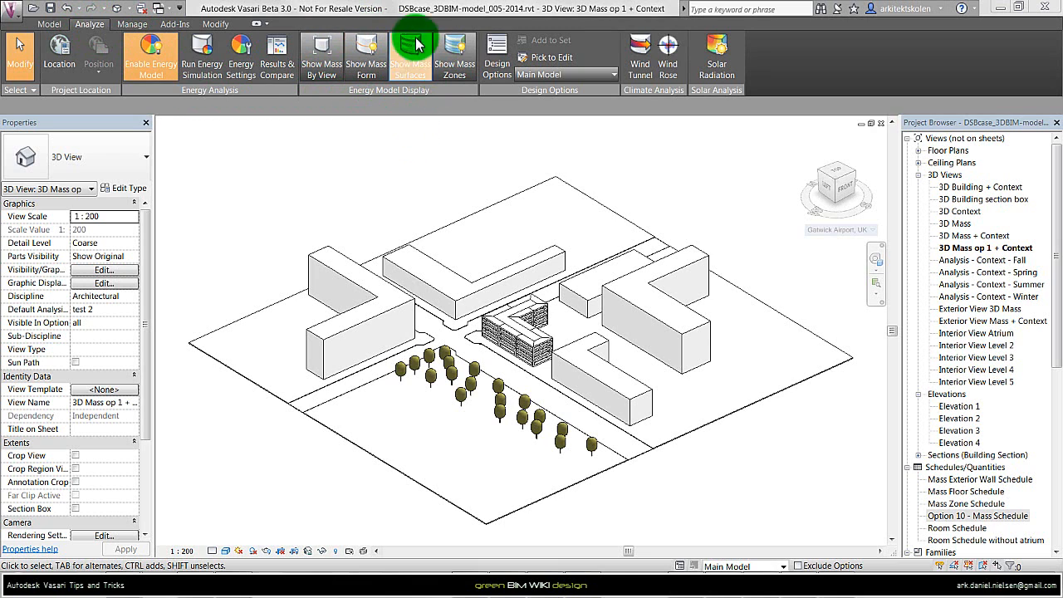
left_click(368, 74)
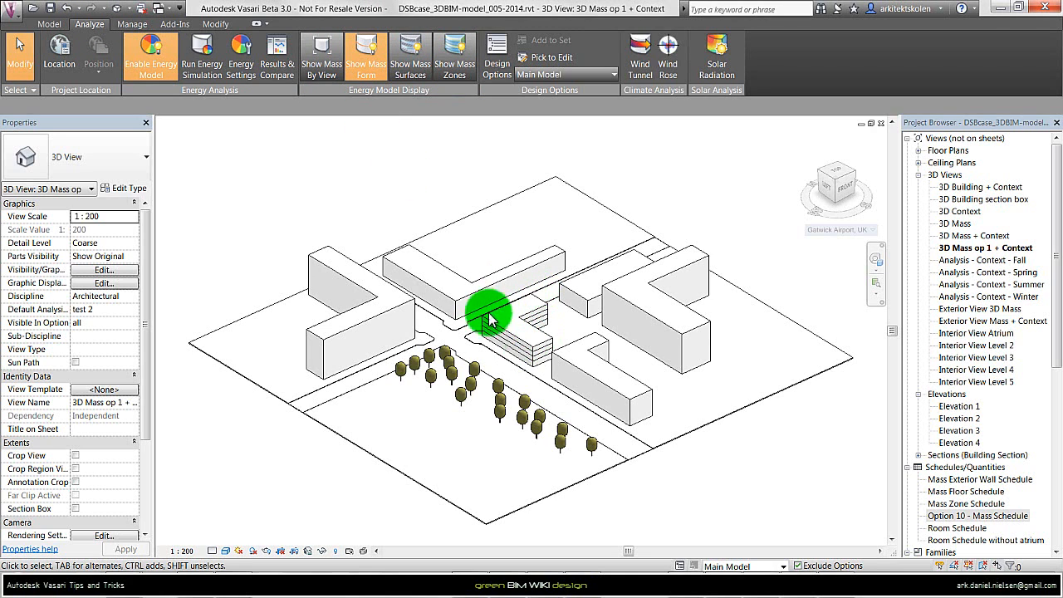
mouse_move(534, 349)
left_mouse_down()
mouse_move(486, 339)
mouse_move(525, 349)
left_mouse_up()
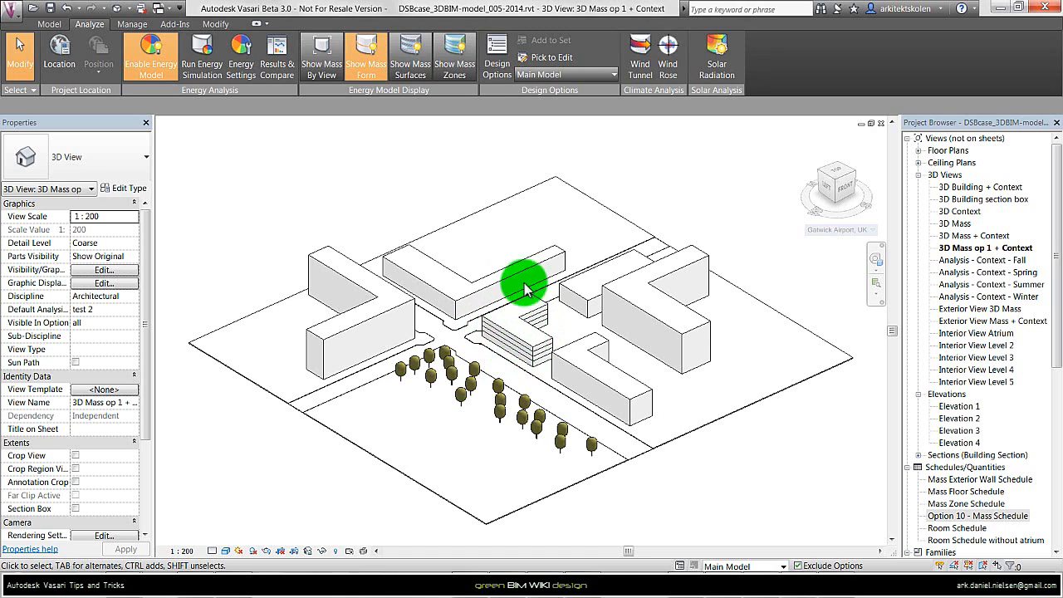
- Display the building's mass zones in the 3D view
left_click(456, 73)
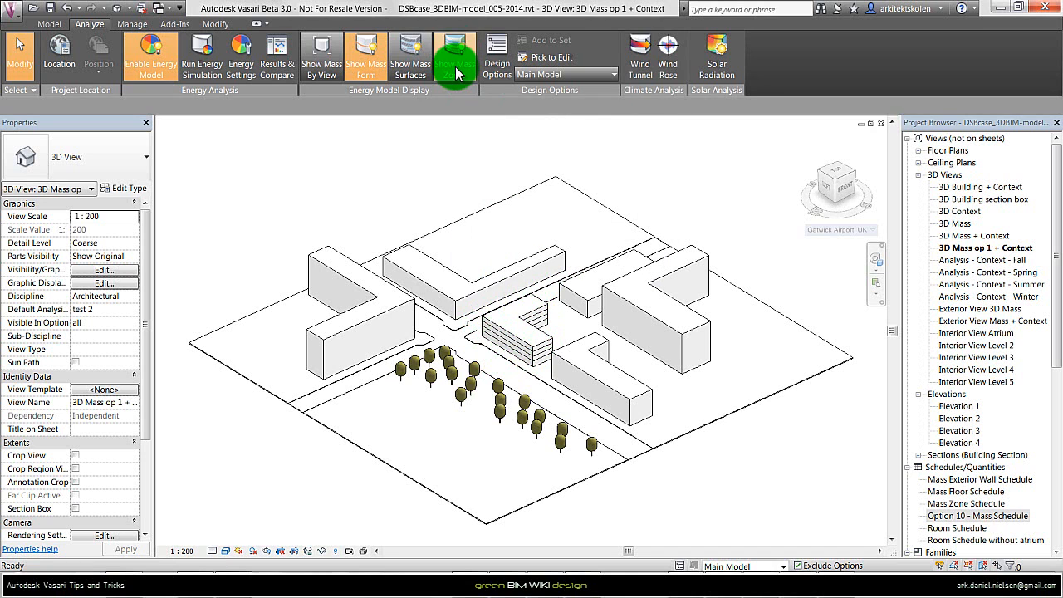
scroll(525, 359, "up", 5)
scroll(525, 370, "up", 2)
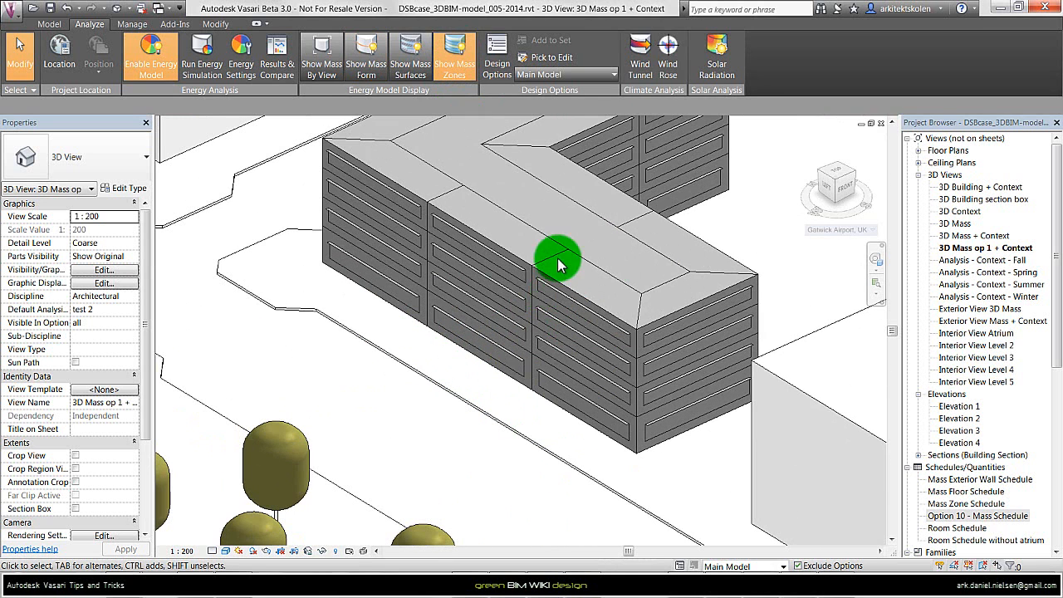
middle_click_drag(558, 221, 597, 424, "shift")
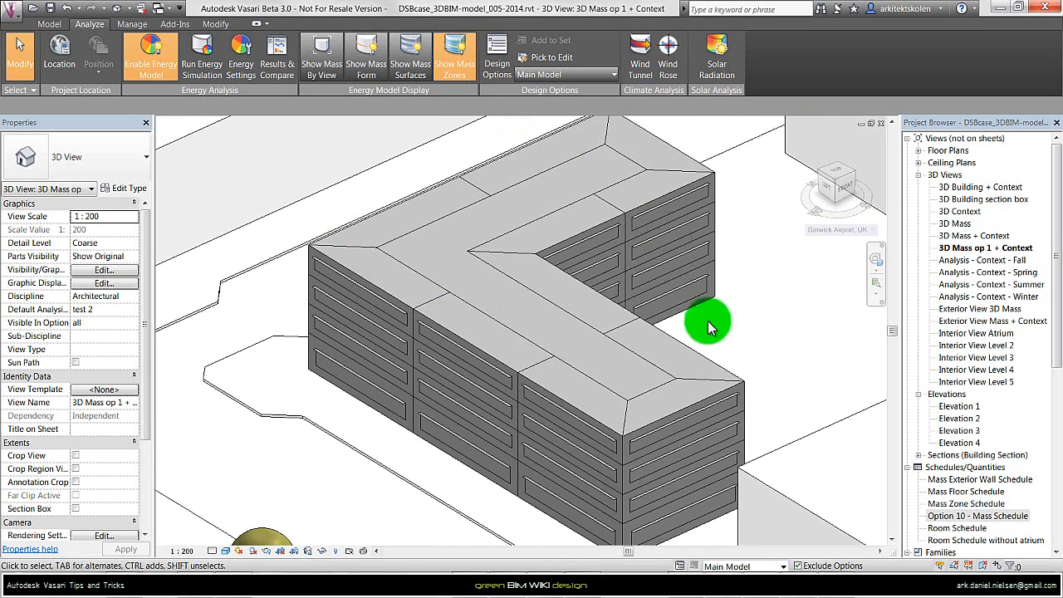
- Set the space type of the L-shaped core mass zone on the top level to Restrooms
left_click(527, 294)
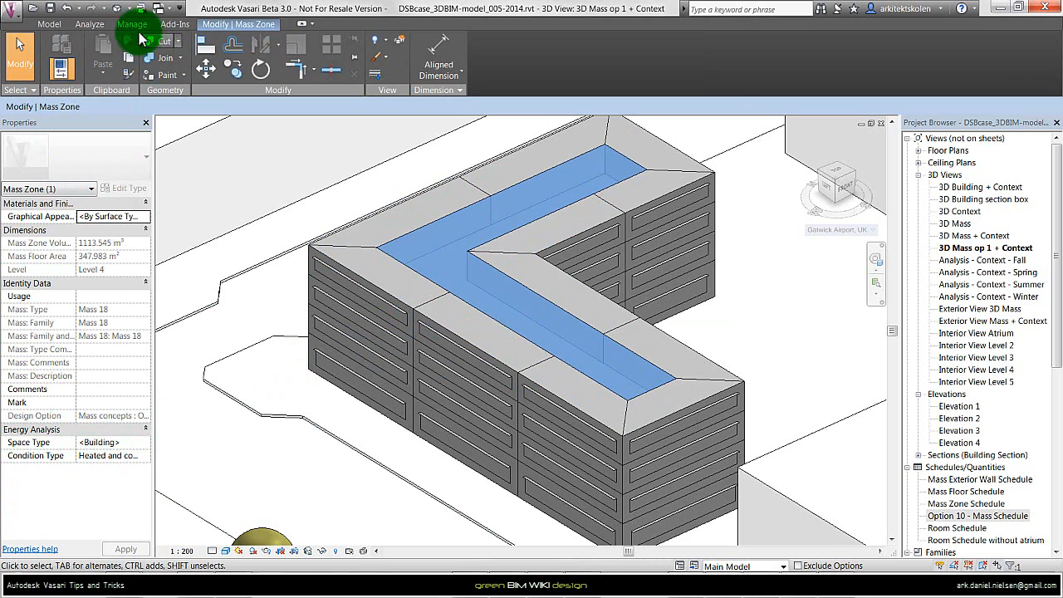
left_click(89, 23)
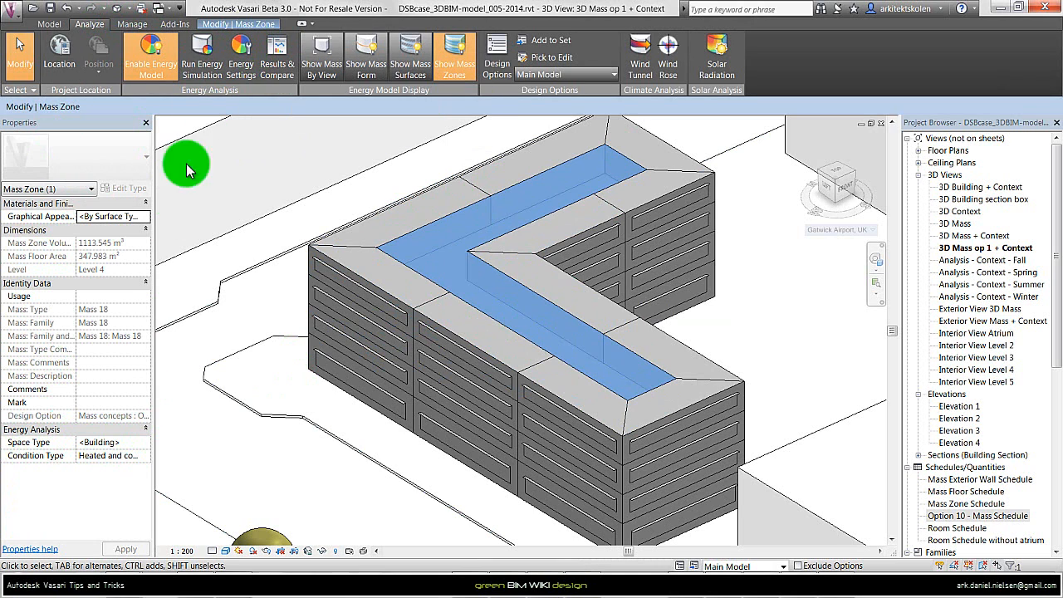
left_click(142, 442)
left_click(146, 443)
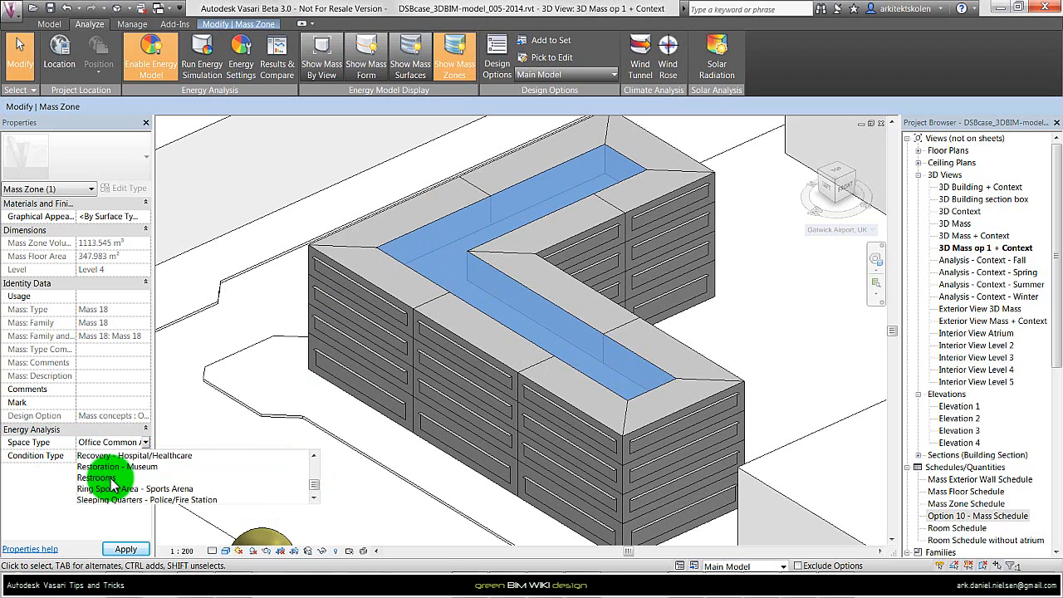
left_click(111, 479)
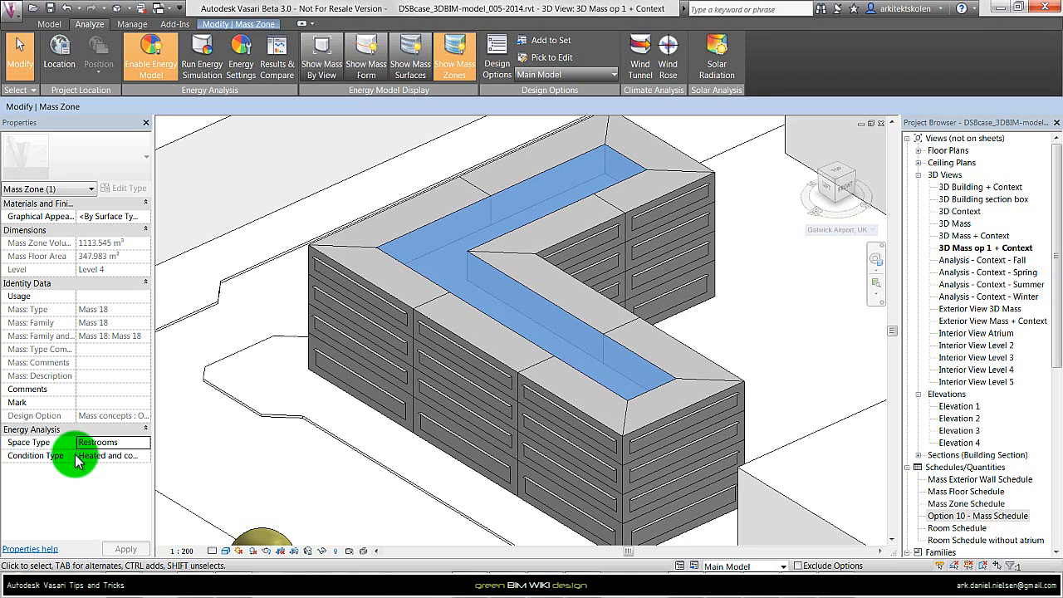
- Choose Heated and cooled as the core zone's condition type and apply it
left_click(108, 456)
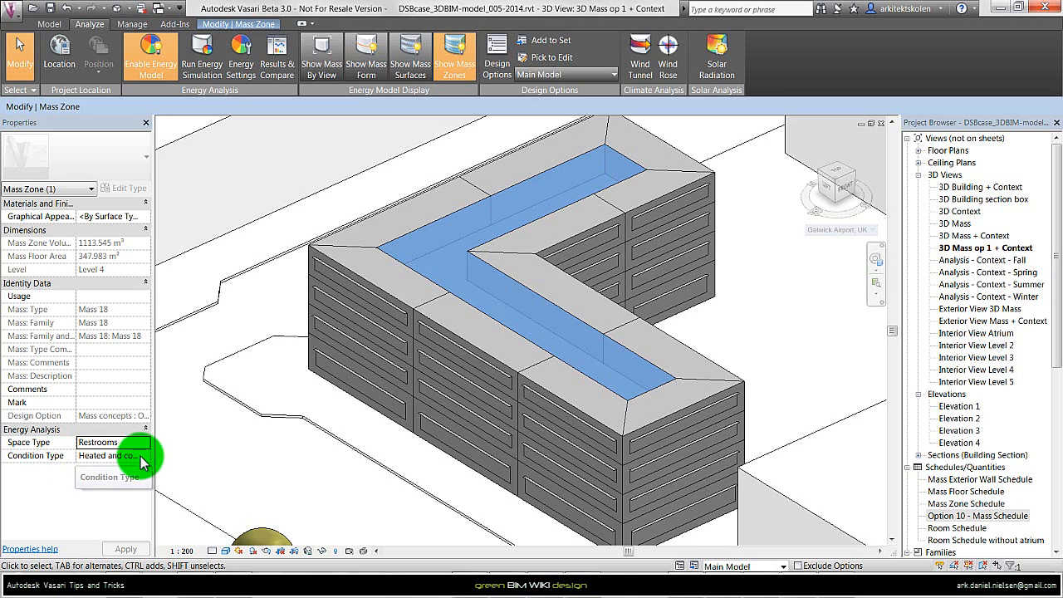
left_click(146, 456)
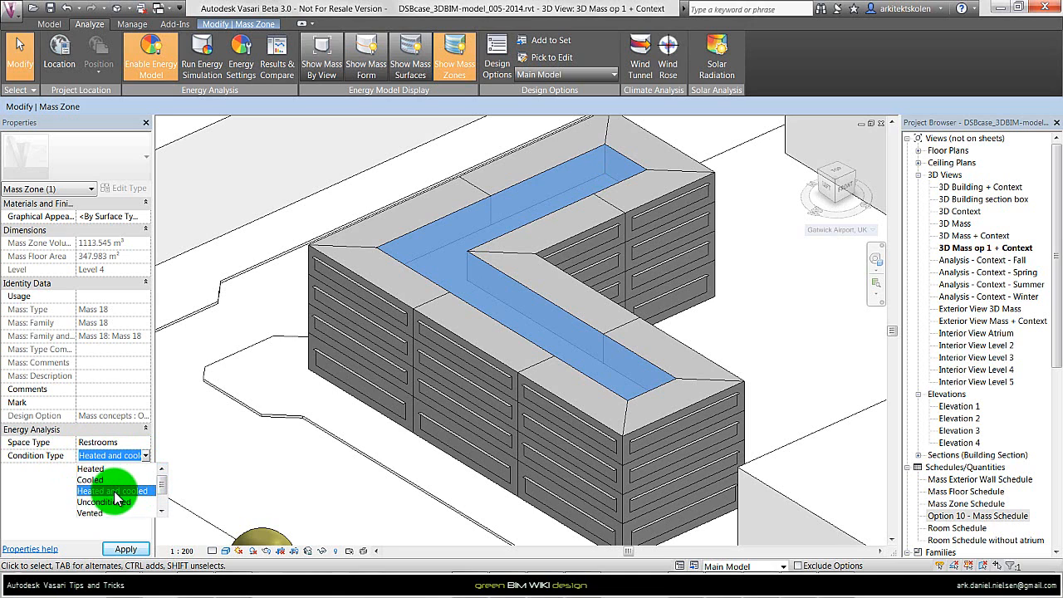
left_click(116, 491)
left_click(127, 546)
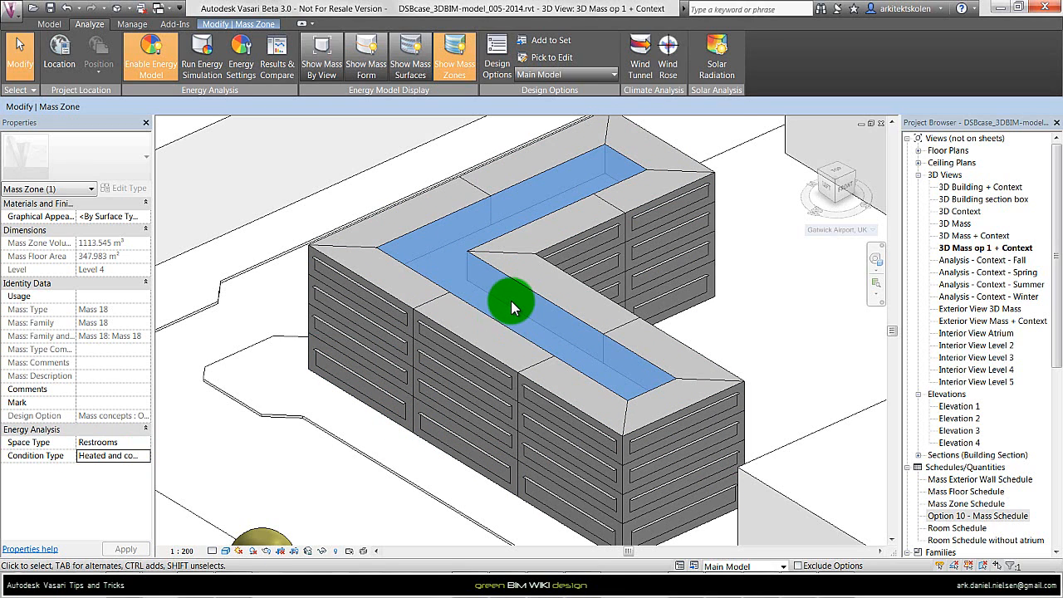
- Display the mass surfaces and set the energy values of the long facade's middle top-floor exterior wall to <By Surface>
left_click(407, 65)
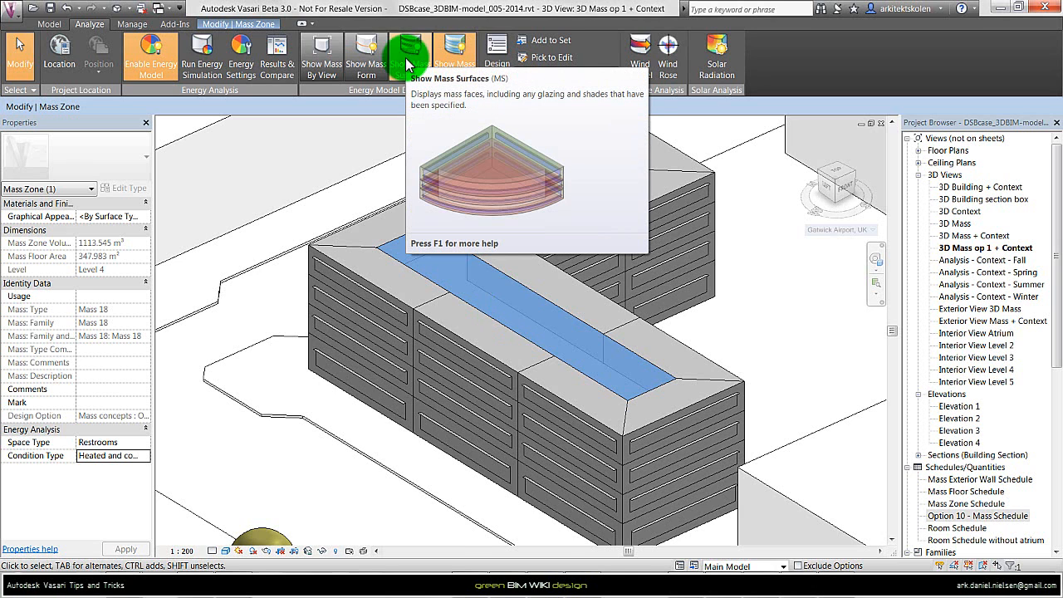
left_click(449, 261)
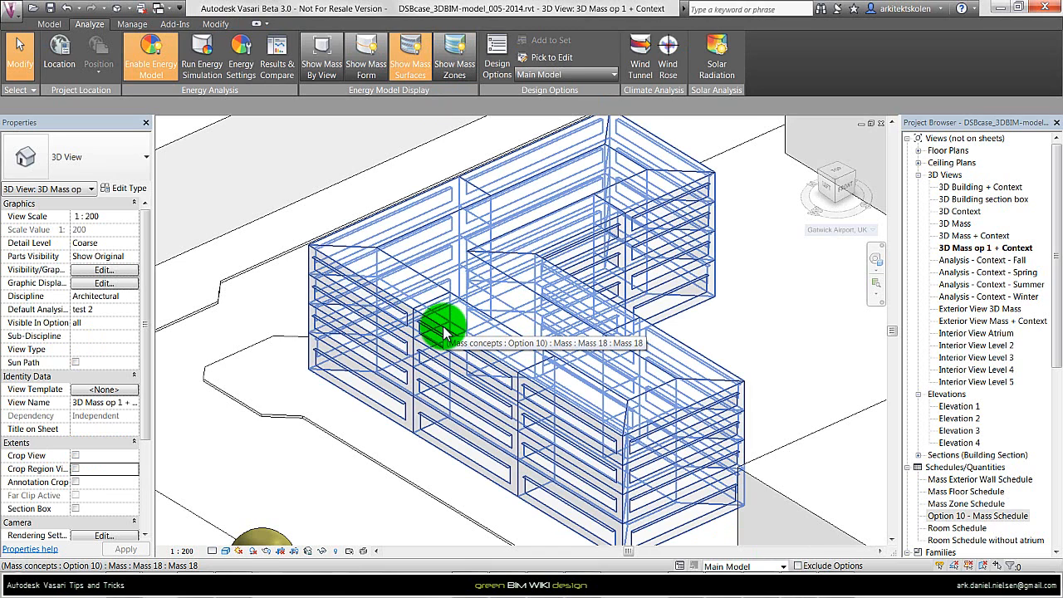
key("Tab")
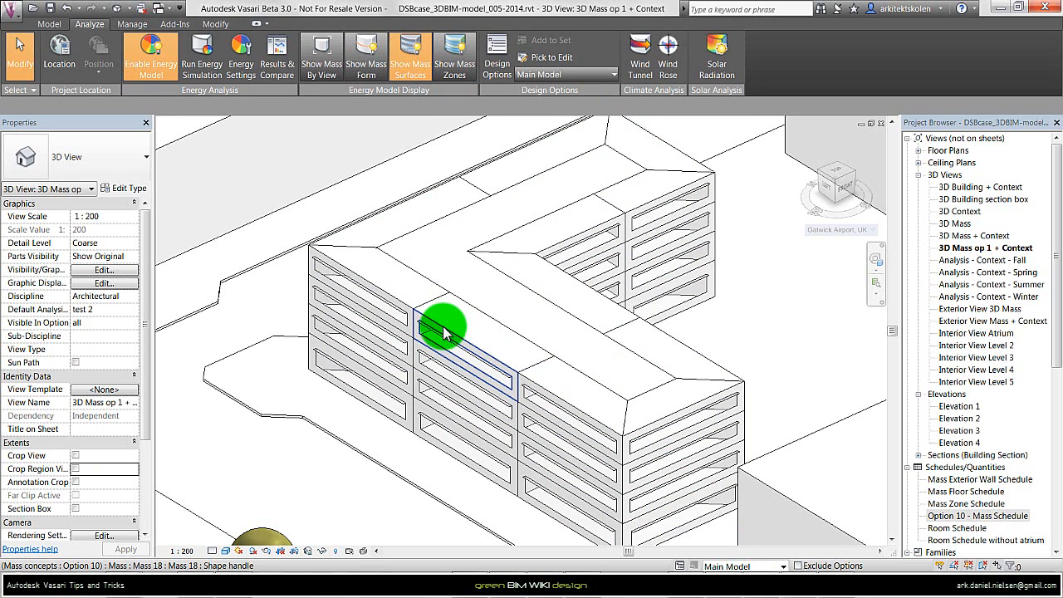
key("Tab")
key("Tab")
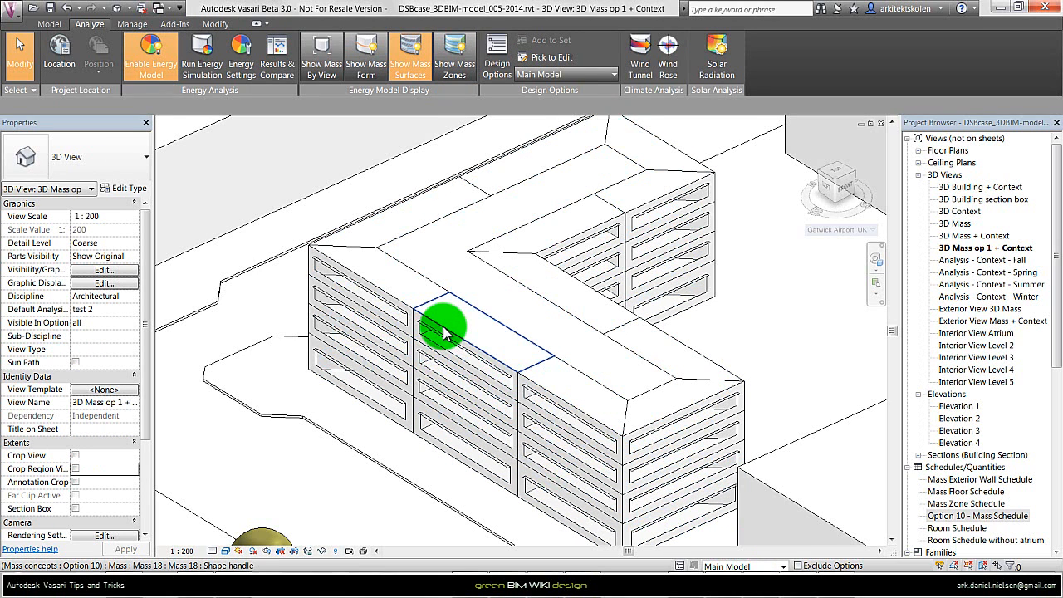
left_click(445, 332)
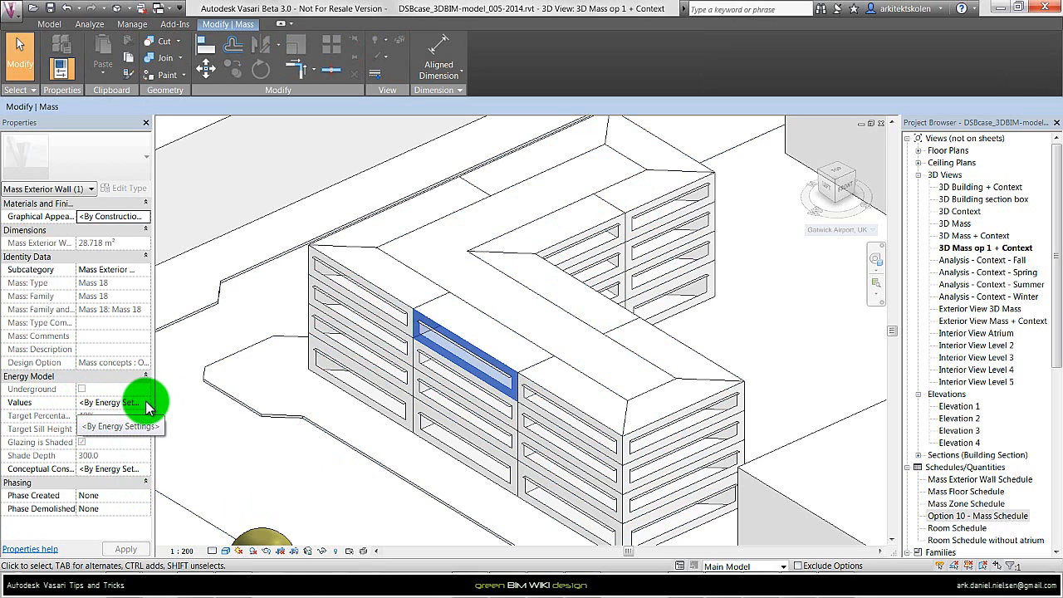
left_click(147, 403)
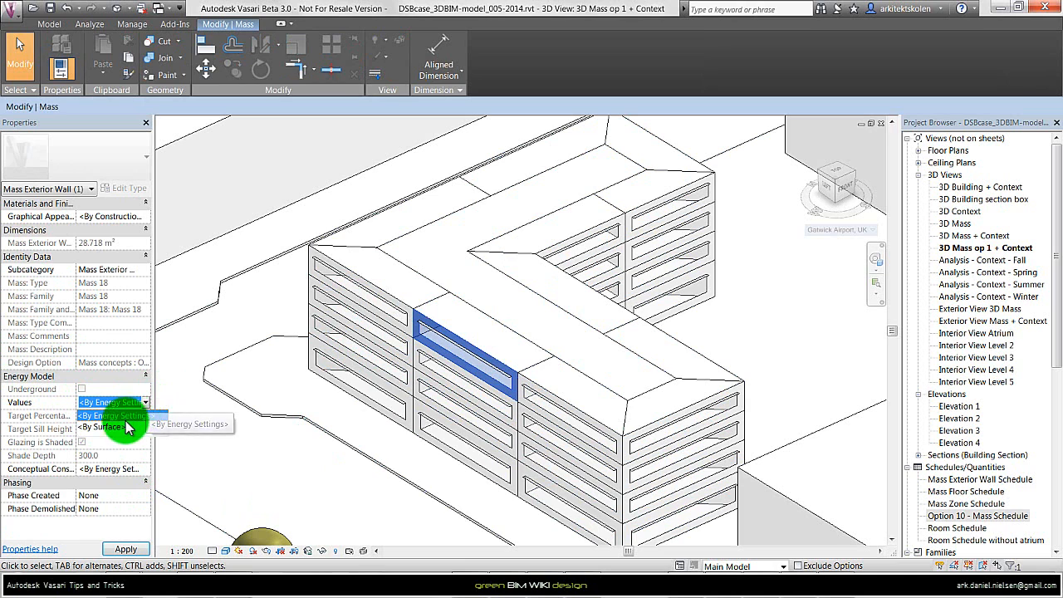
left_click(145, 402)
left_click(120, 428)
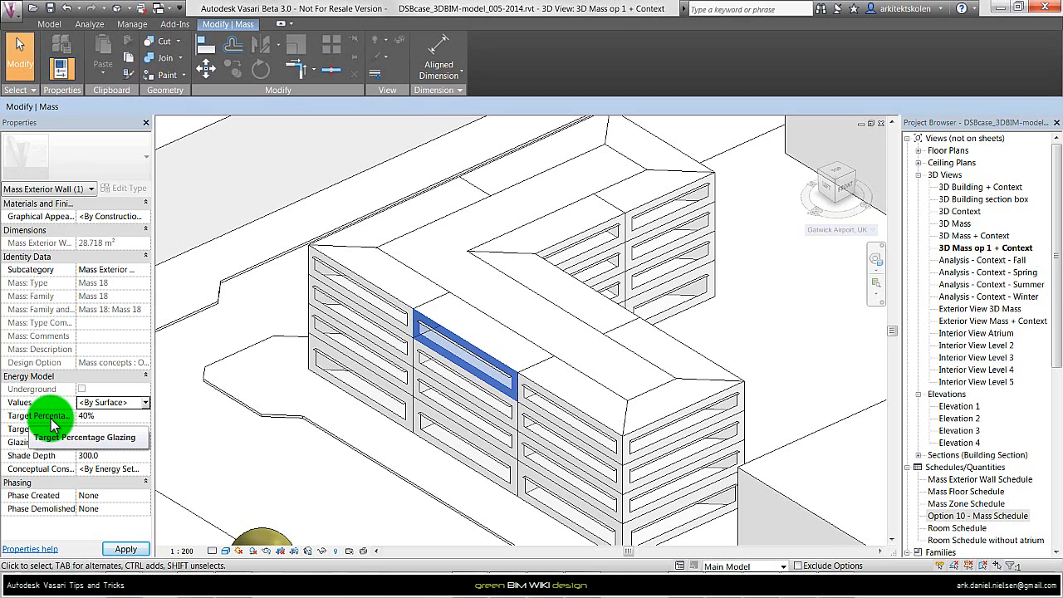
- Give the selected exterior wall a target glazing of 80%, a sill height of 200 and a shade depth of 600
left_click(93, 416)
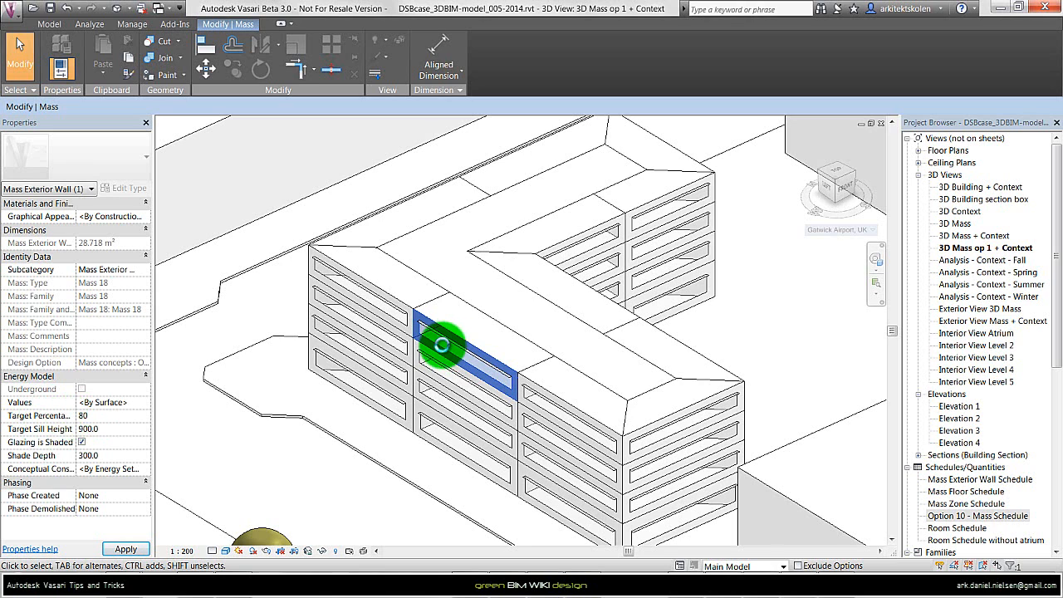
left_click(439, 350)
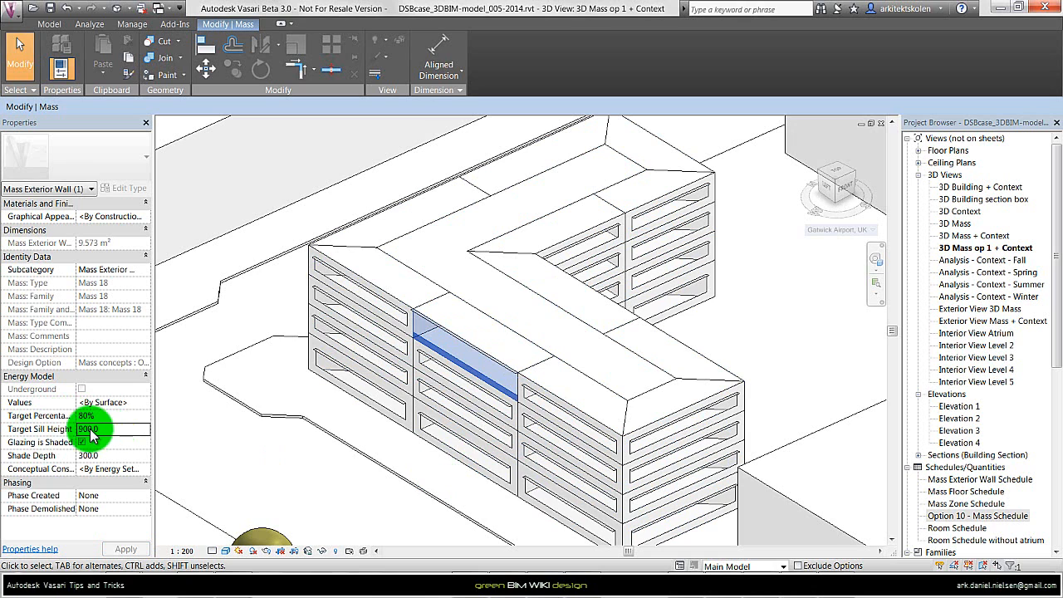
type("20")
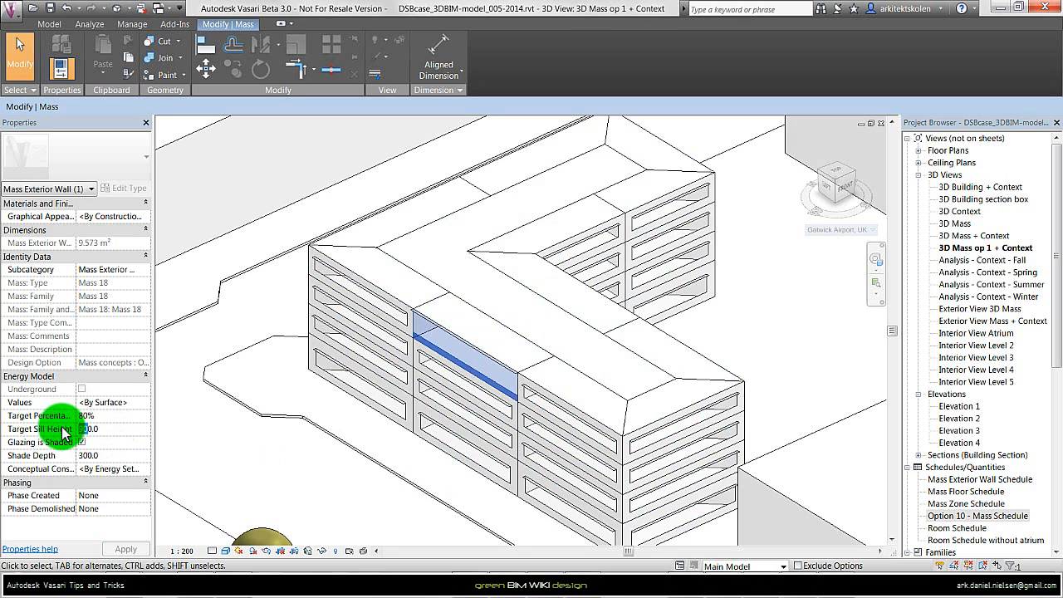
left_click(81, 442)
type("0")
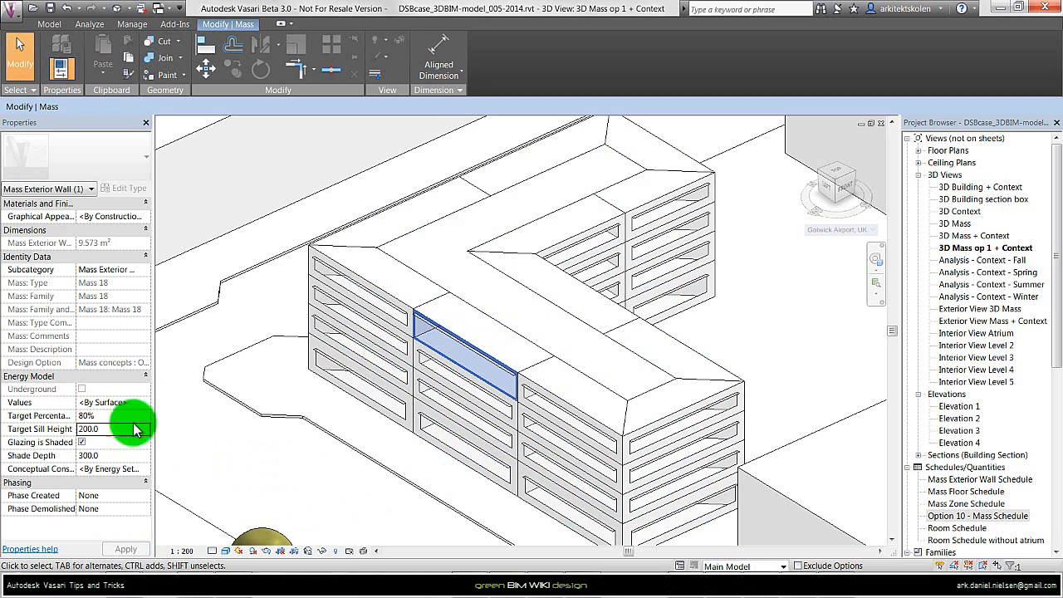
left_click(81, 444)
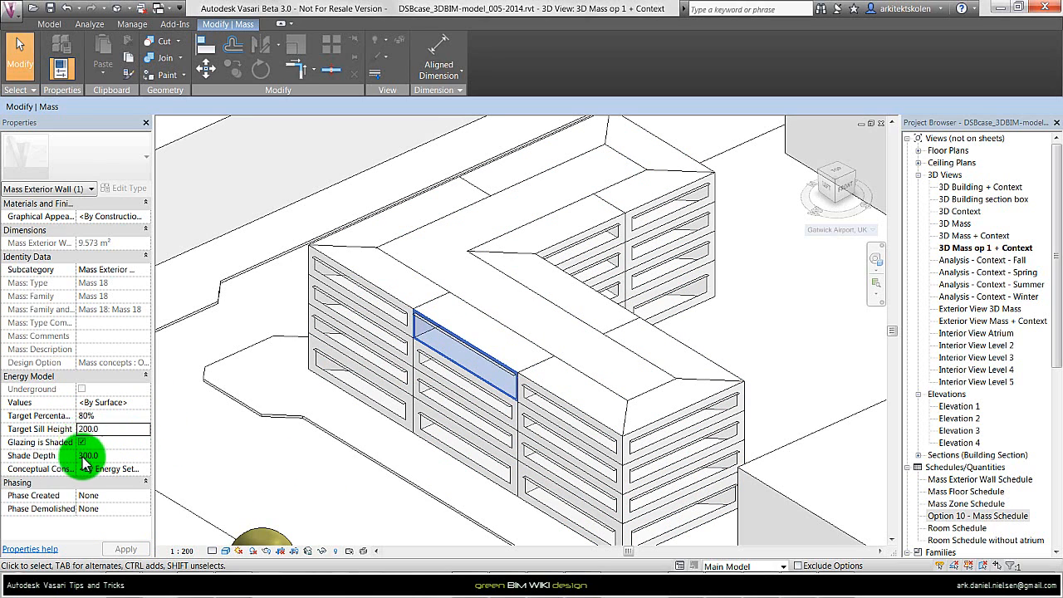
type("6")
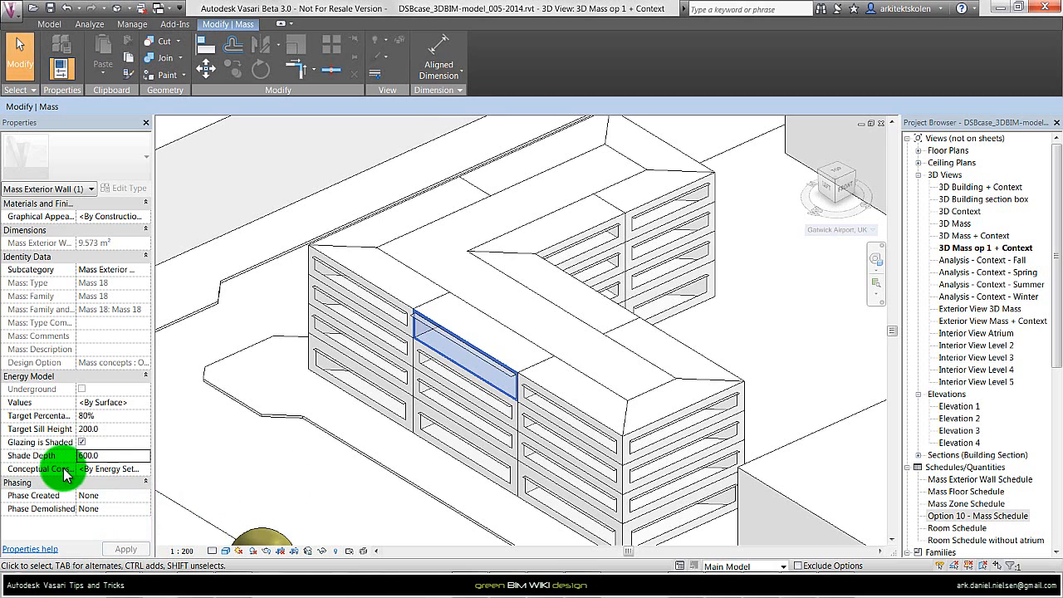
left_click(147, 470)
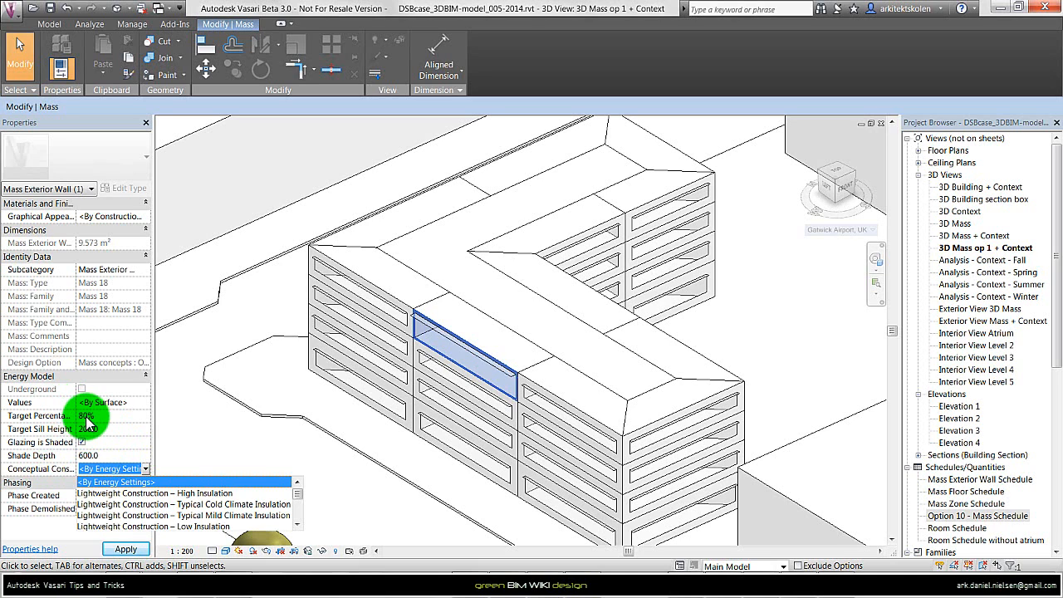
left_click(147, 279)
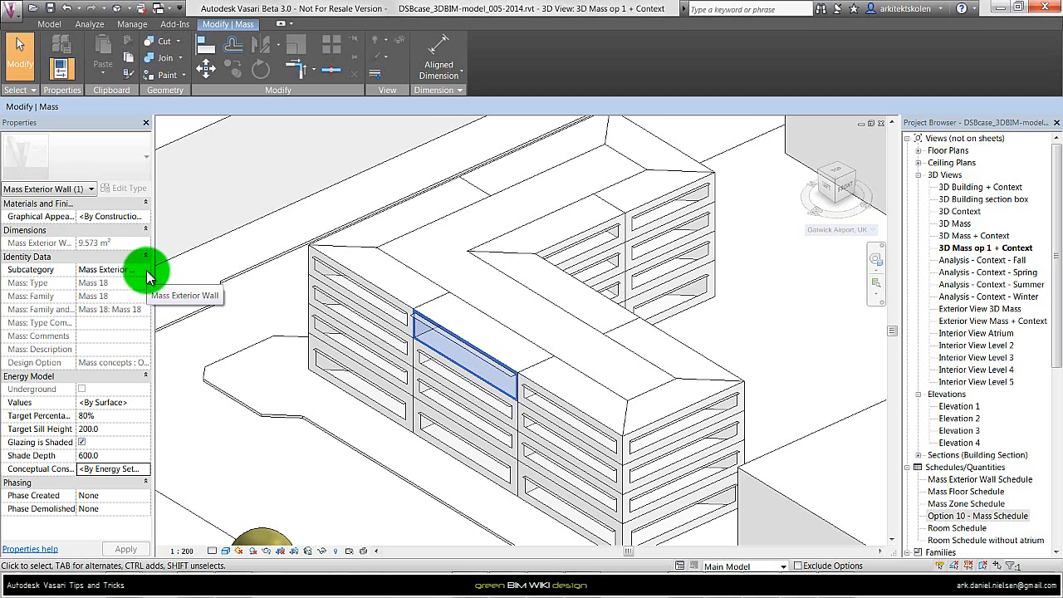
left_click(147, 273)
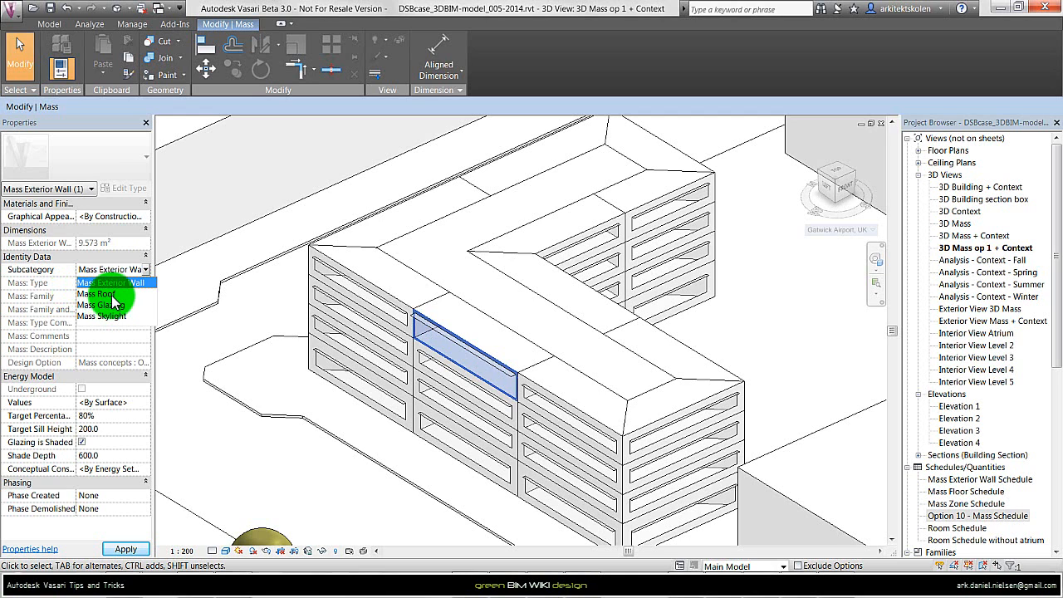
left_click(375, 216)
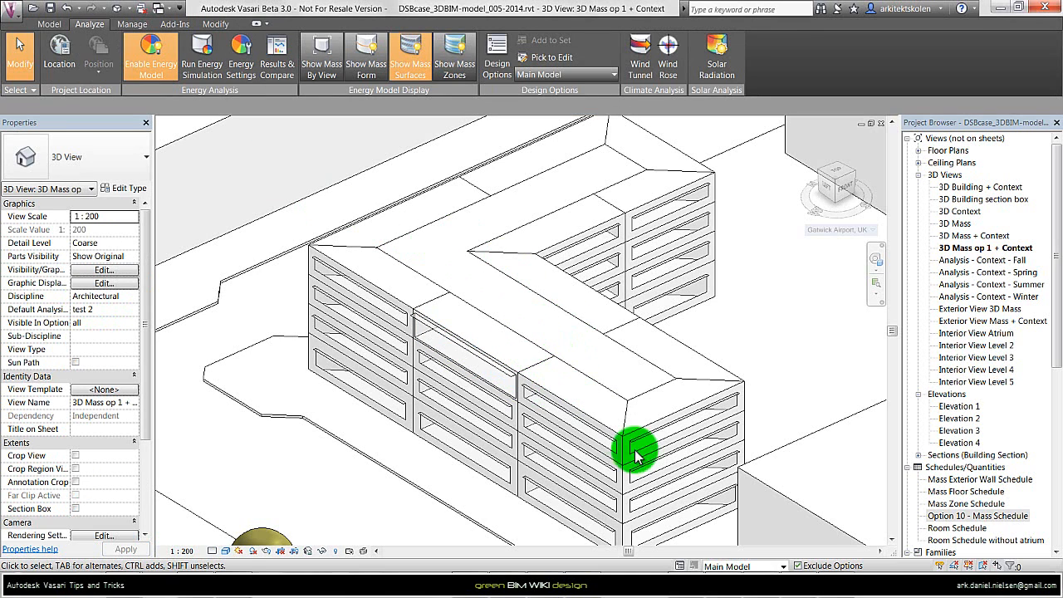
- Set the L-shaped core roof surface's energy values to <By Surface> with 20% target skylights and a skylight width of 600
left_click(473, 309)
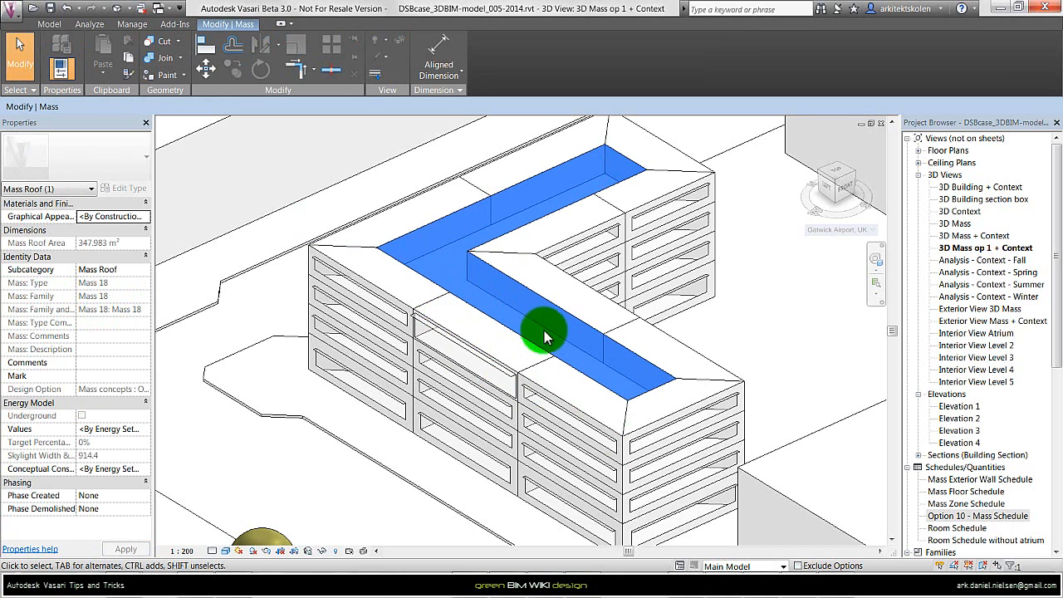
left_click(145, 429)
left_click(129, 455)
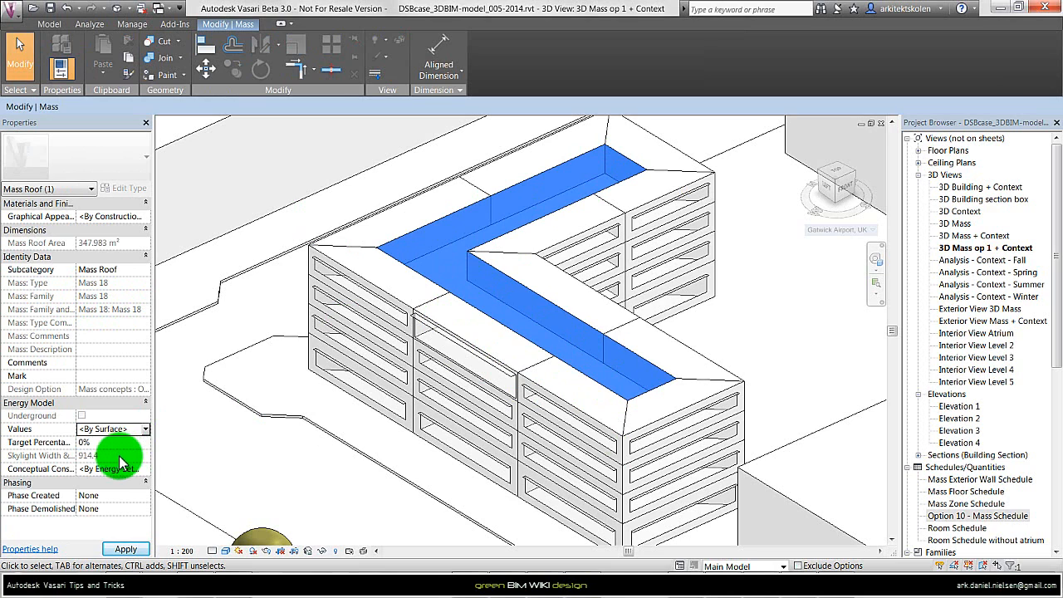
left_click(24, 442)
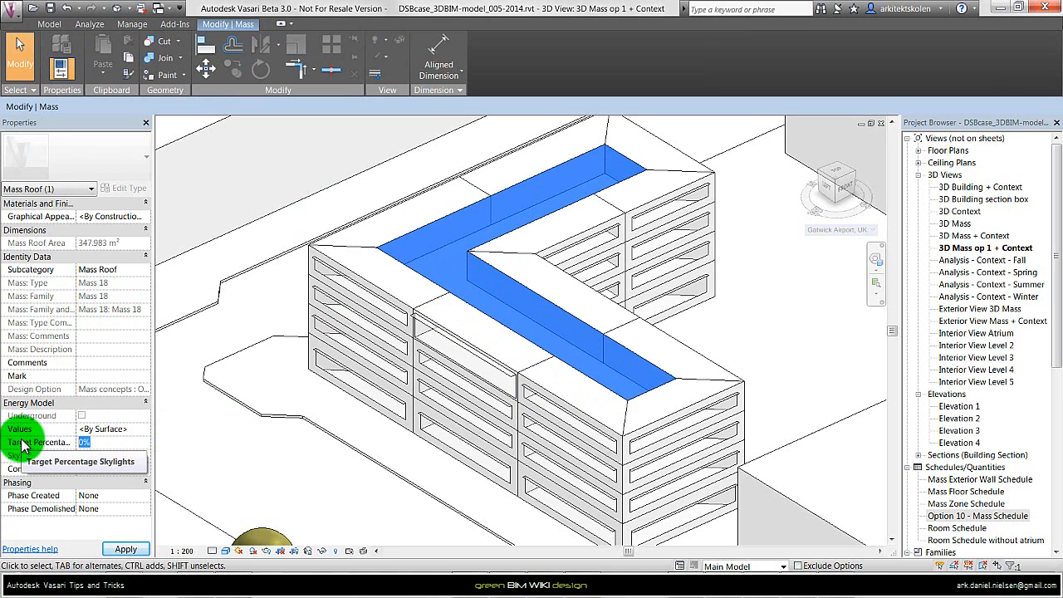
type("20")
key("Tab")
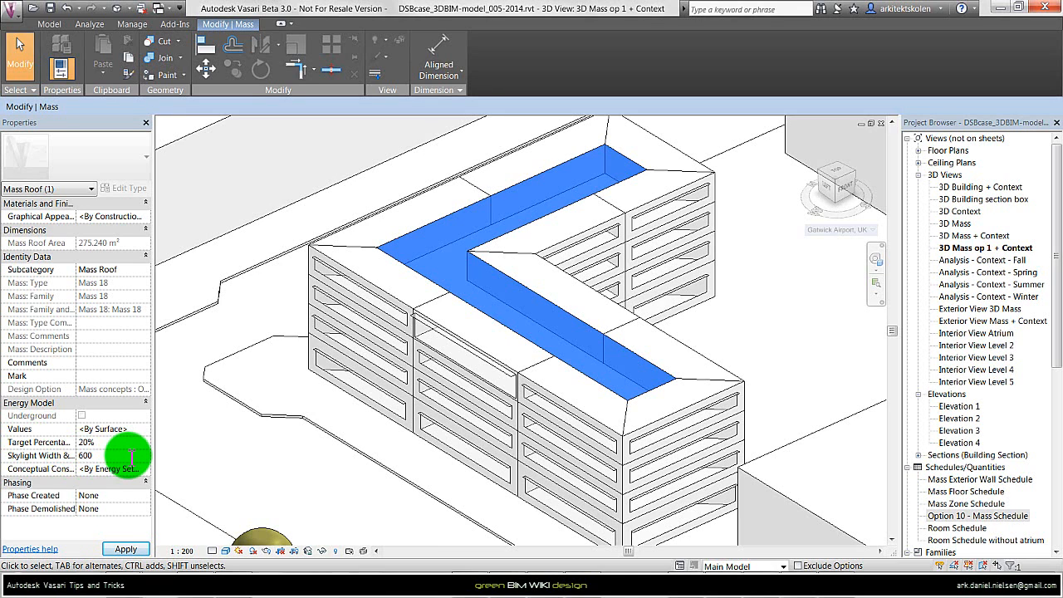
type("600")
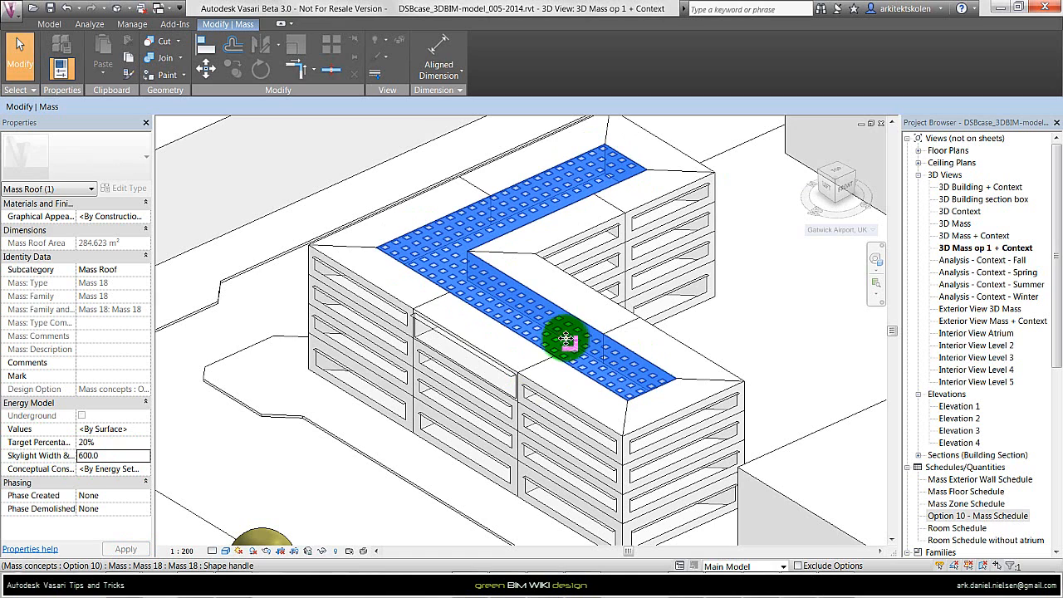
- Set the energy values of the top-floor exterior wall at the long facade's near-corner end to <By Surface> with 0% target glazing
left_click(336, 483)
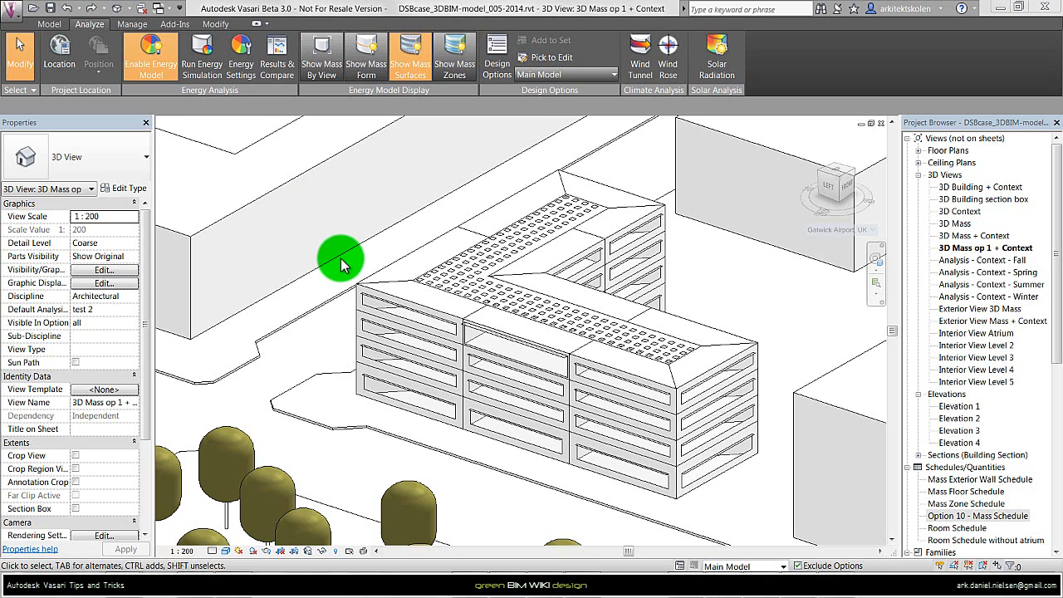
left_click(410, 305)
left_click_drag(411, 306, 419, 407)
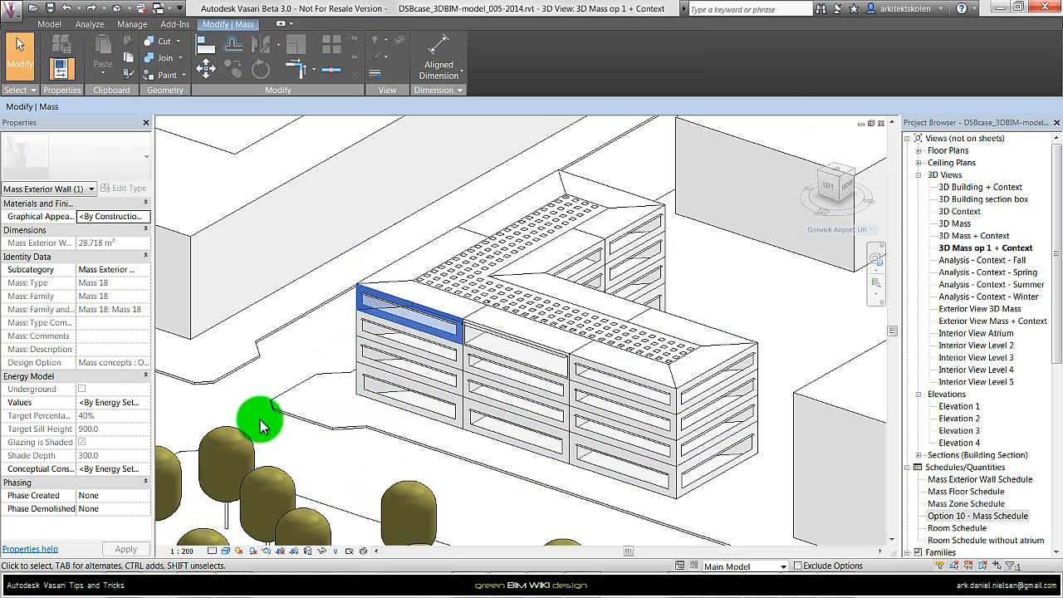
left_click(128, 408)
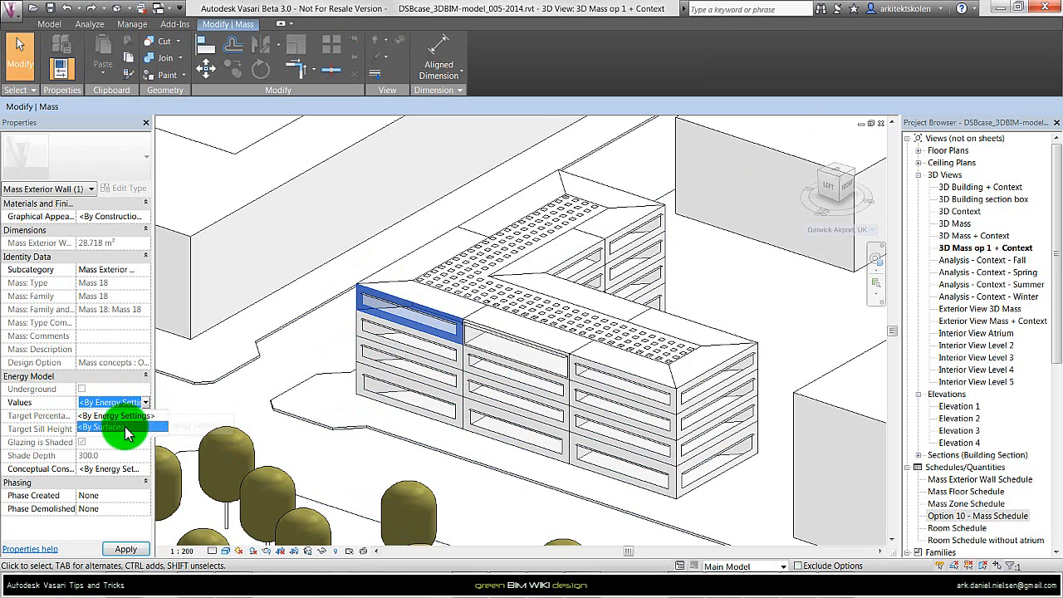
left_click(125, 426)
left_click(117, 417)
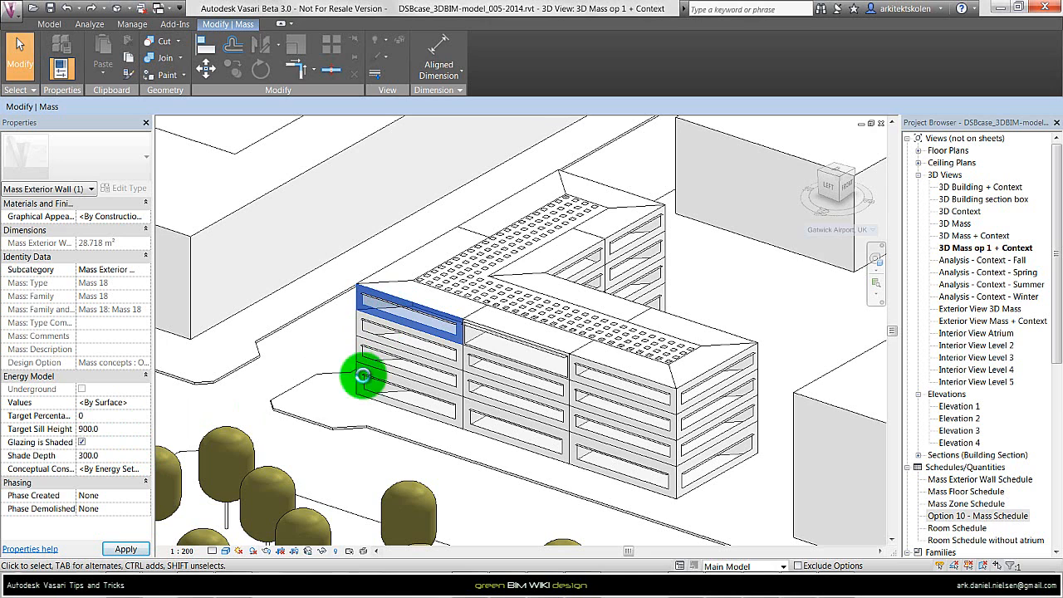
left_click(127, 550)
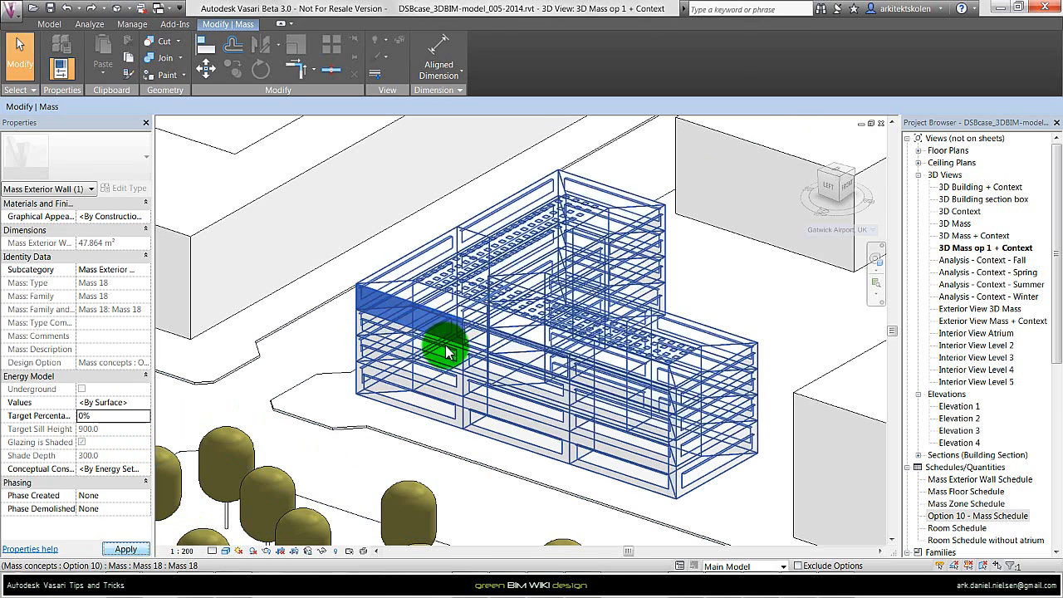
left_click(717, 280)
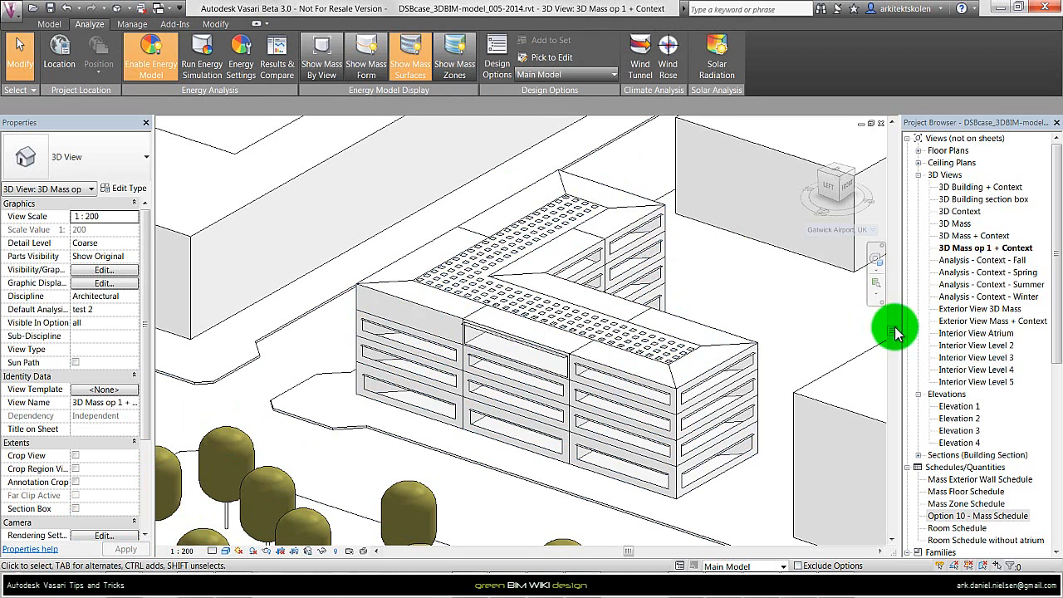
- Open the 3D Mass view and start editing the Option 10 mass in place
double_click(967, 226)
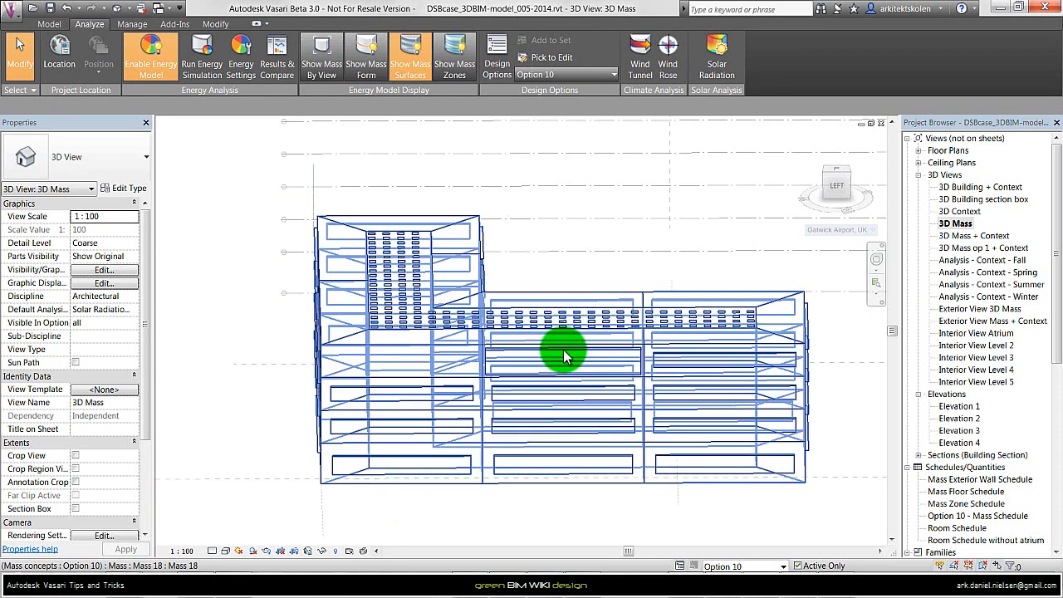
left_click(505, 358)
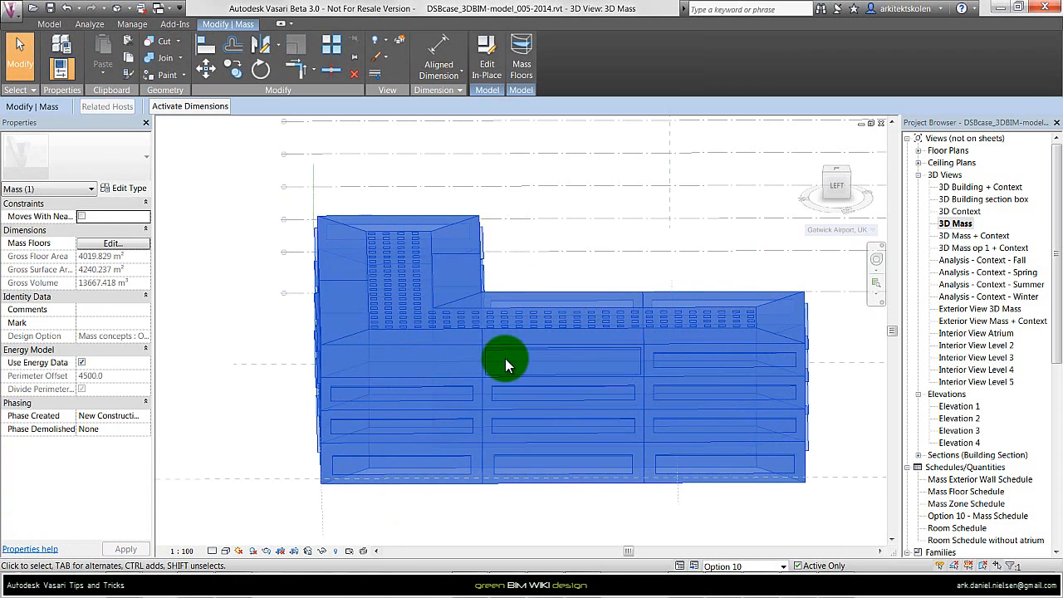
left_click(493, 67)
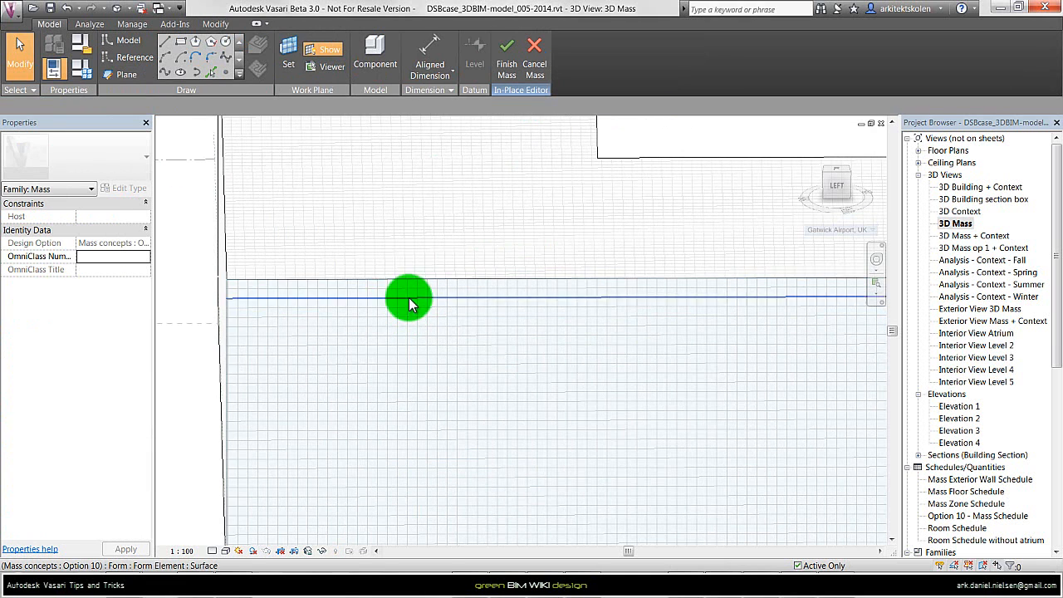
- Examine the form's Mass - divided surface material and its 400x400mm surface pattern in the Material Browser
left_click(341, 287)
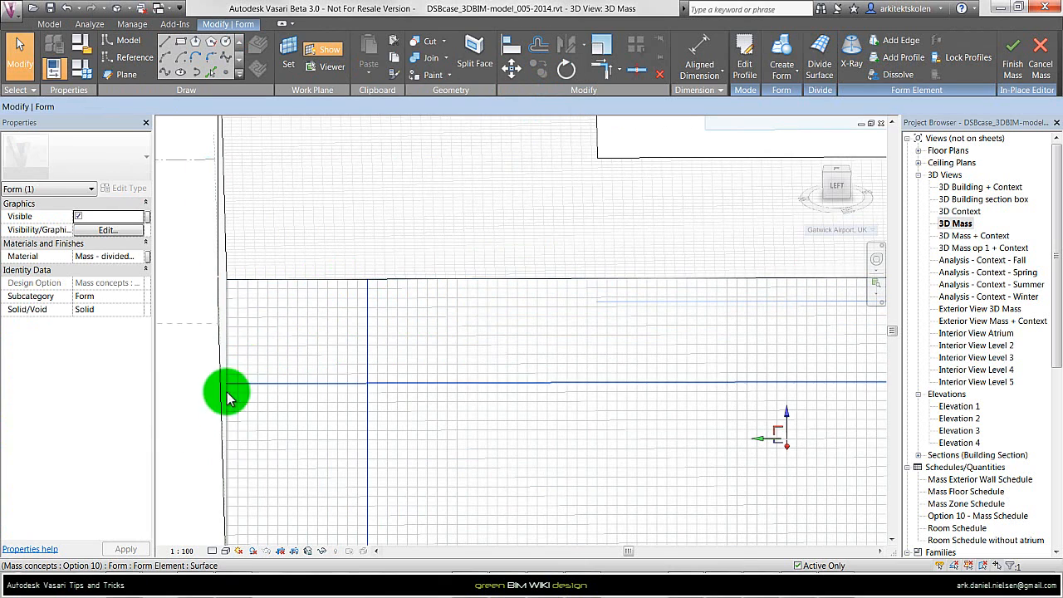
left_click(145, 257)
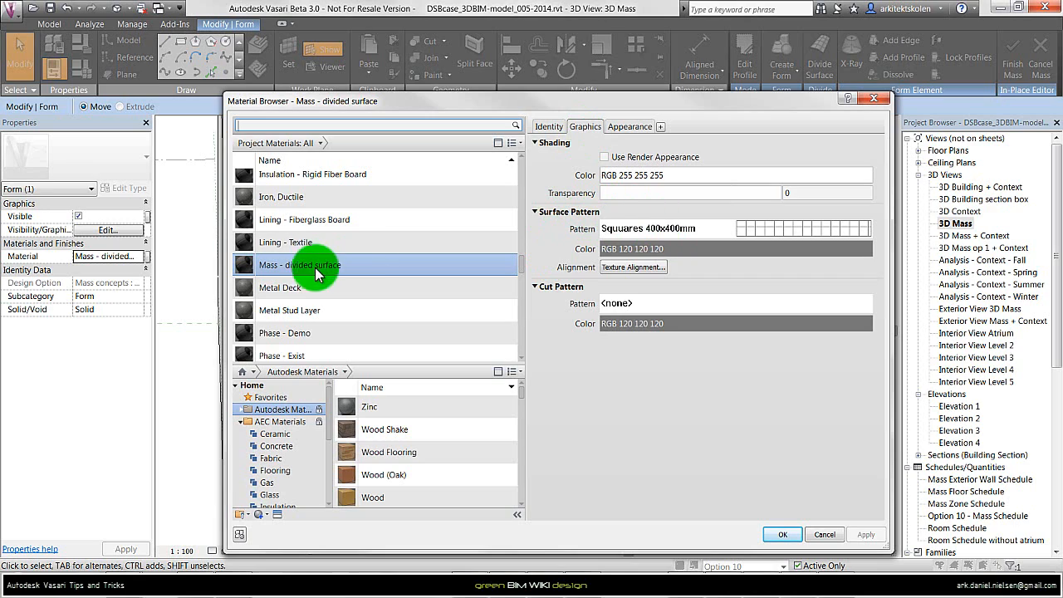
left_click(785, 536)
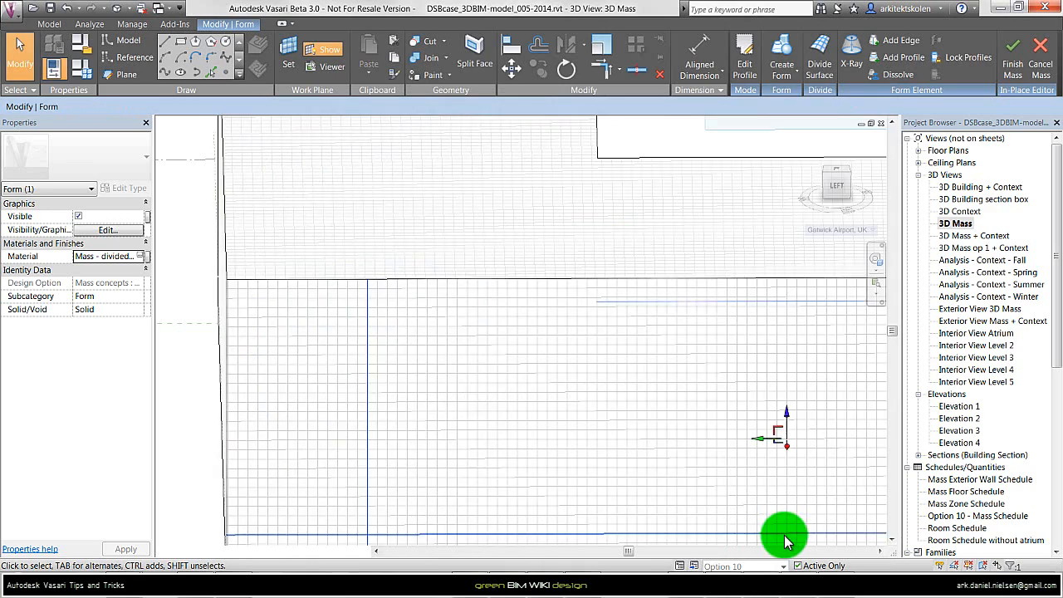
- Orient the view straight onto the Left side of the mass and select the form's facade
middle_click_drag(783, 541, 325, 285, "shift")
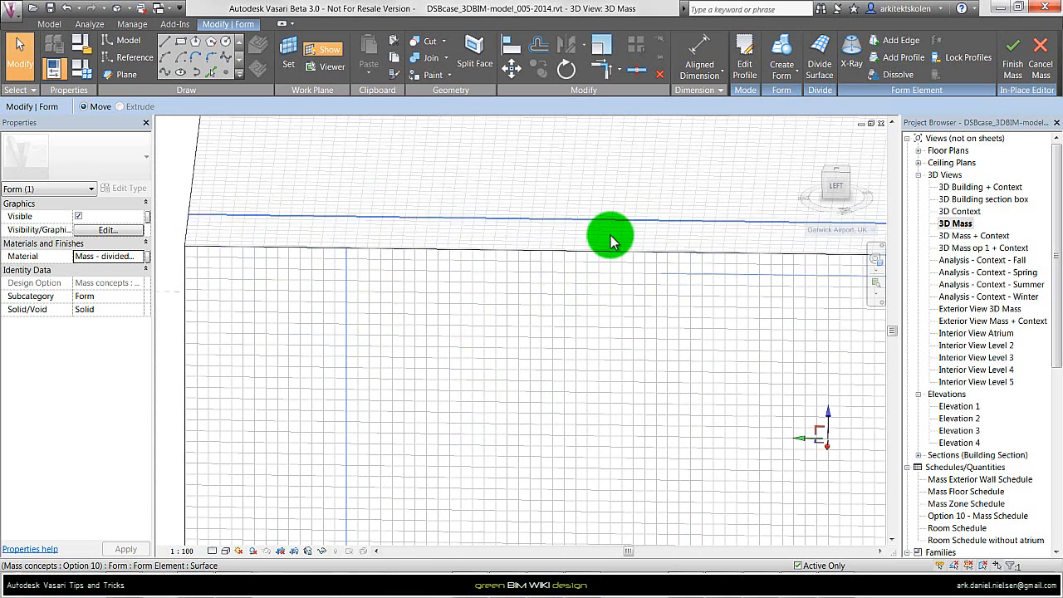
left_click(836, 188)
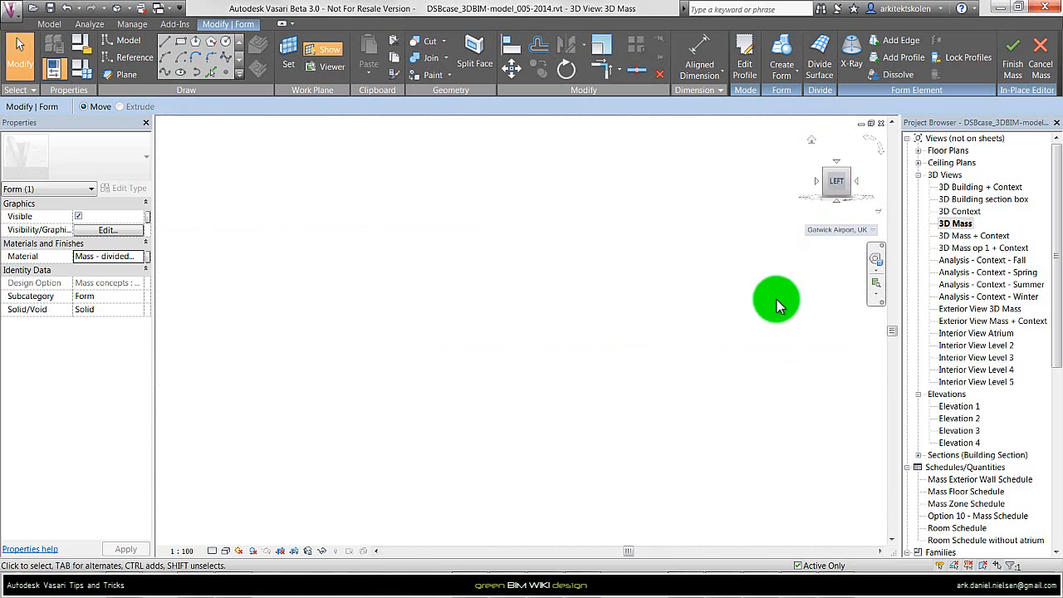
scroll(390, 291, "up", 3)
left_click(287, 229)
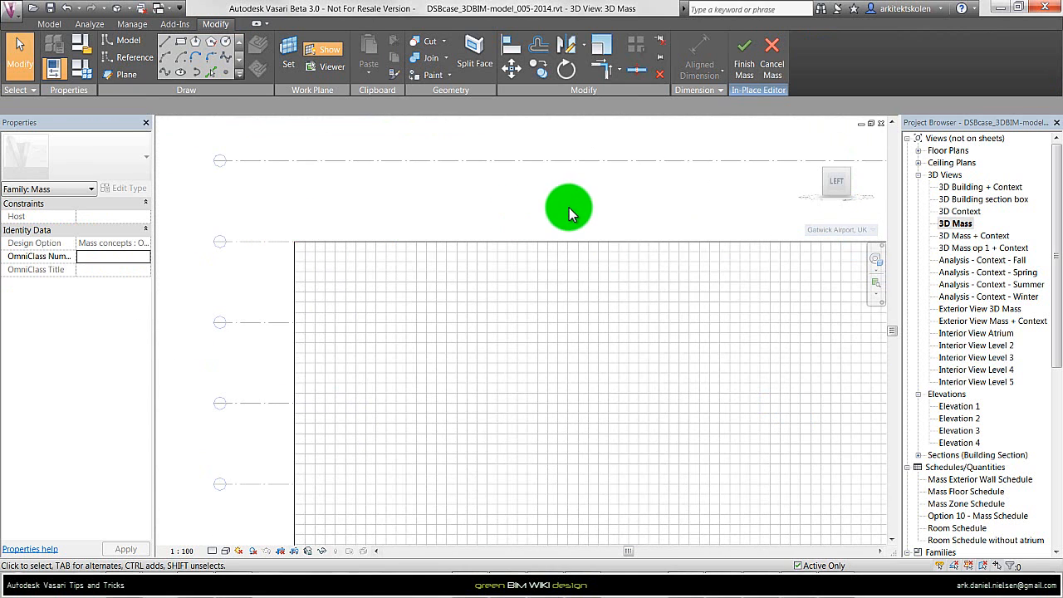
left_click(532, 248)
left_click(572, 292)
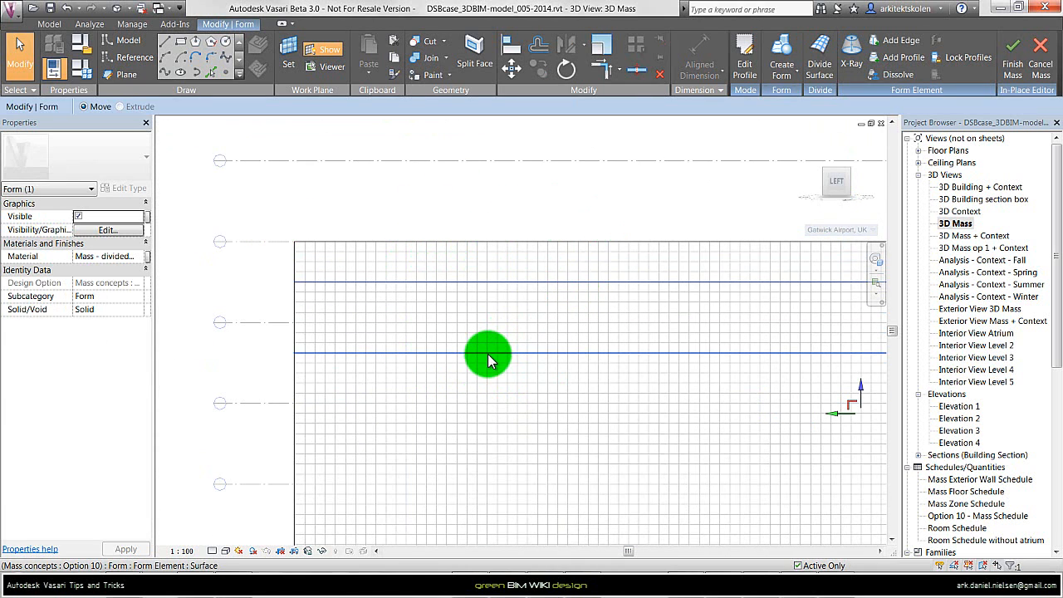
- Split the facade face with two square regions side by side near its upper corner, each three grid squares wide and high
left_click(472, 58)
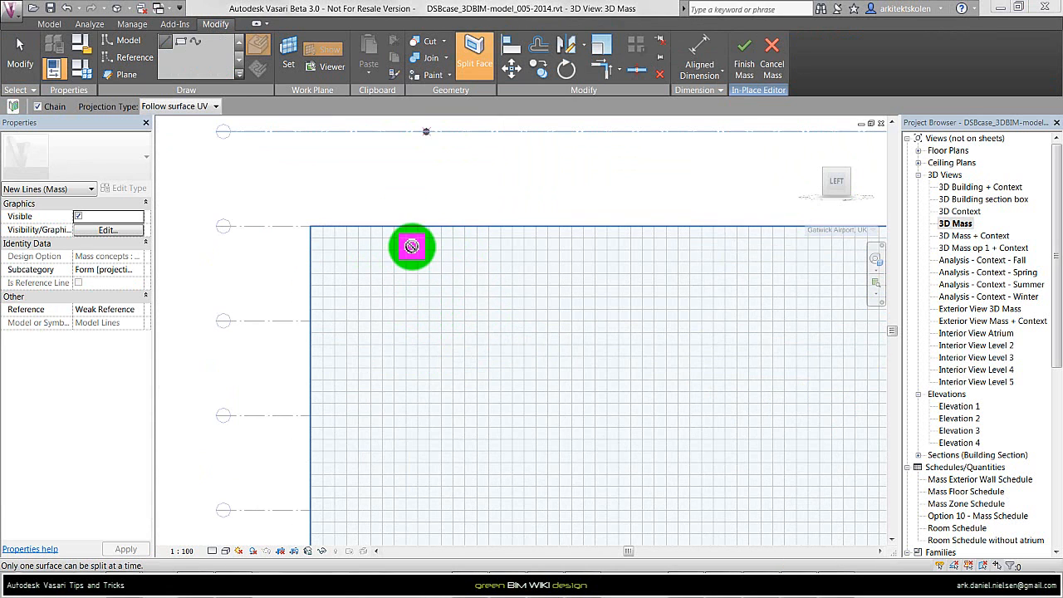
left_click(473, 56)
left_click(386, 254)
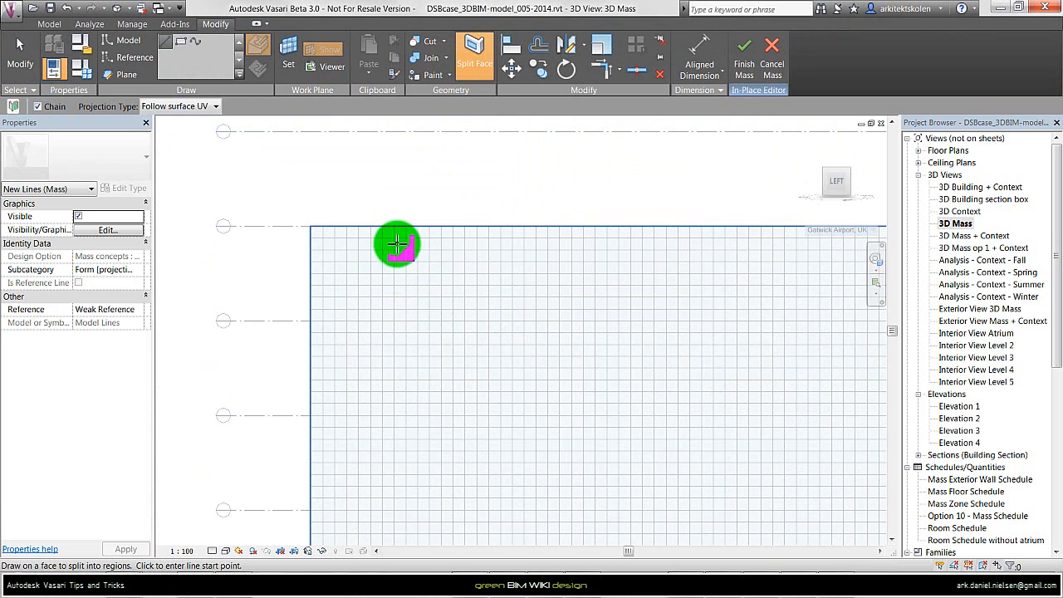
scroll(397, 243, "up", 2)
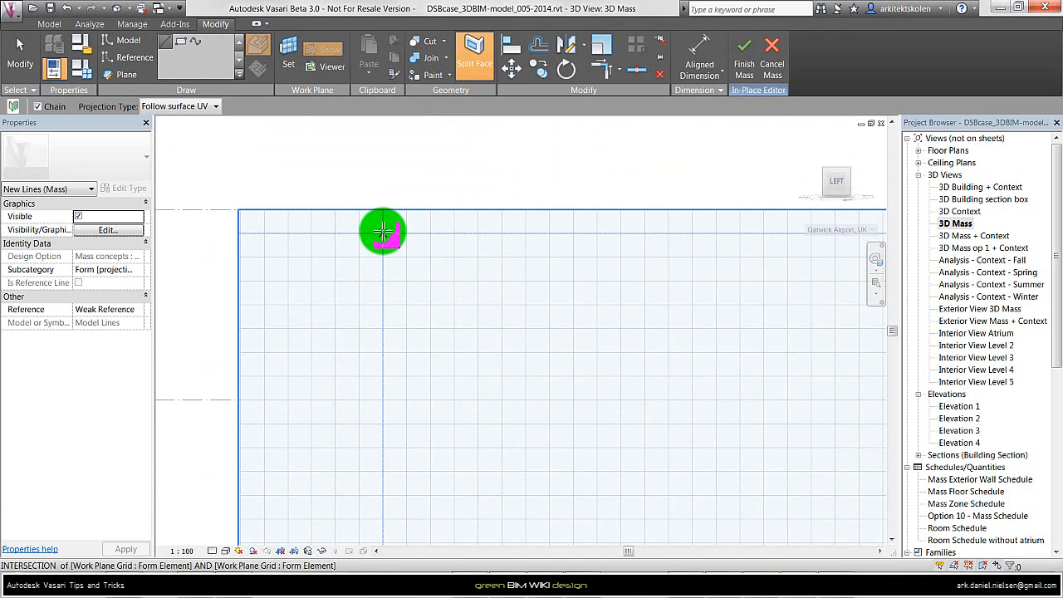
scroll(384, 236, "down", 2)
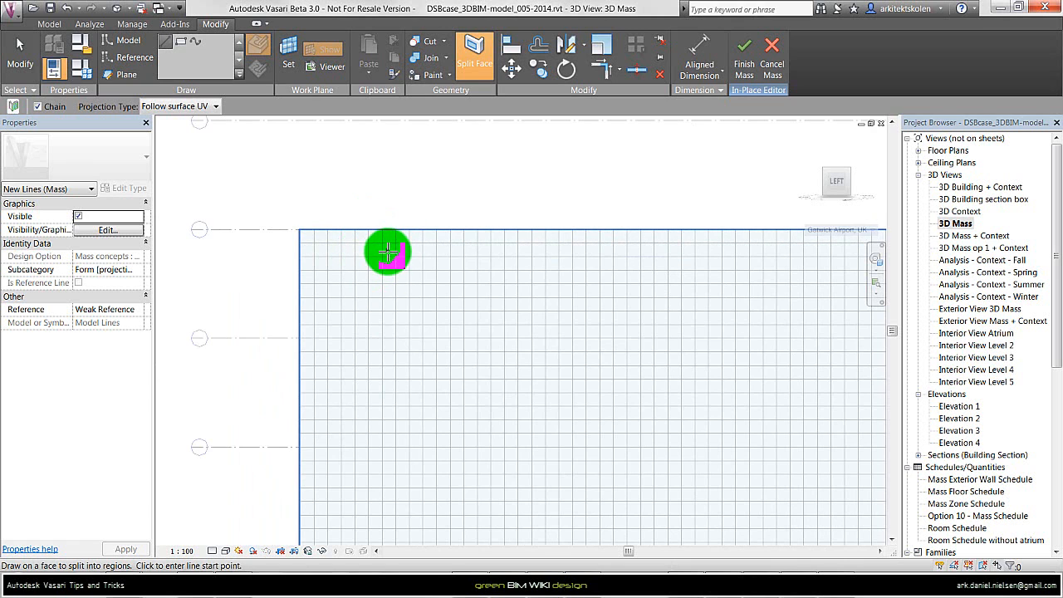
middle_click_drag(481, 214, 474, 225, "shift")
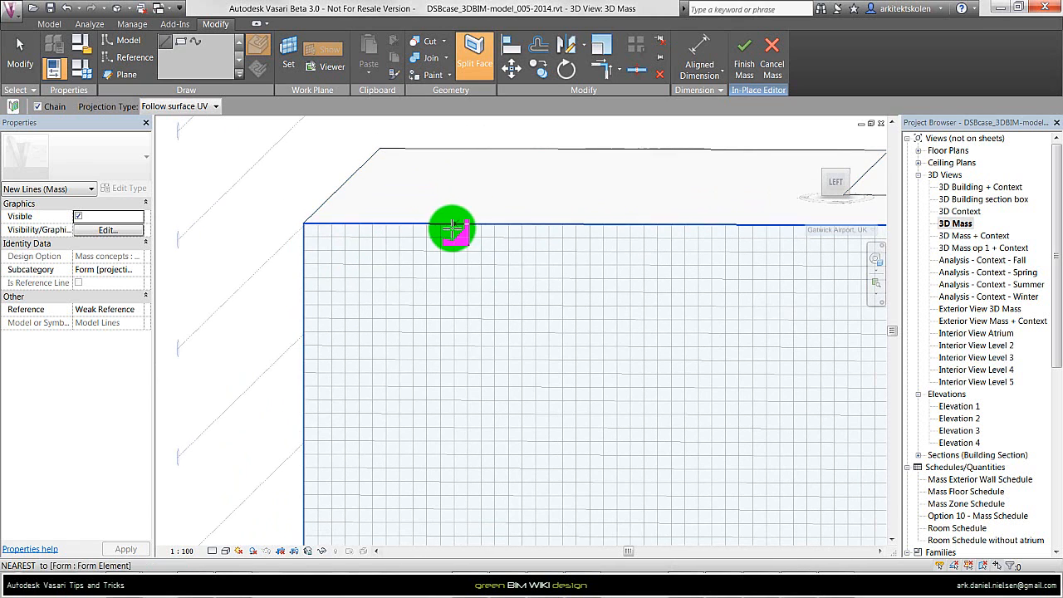
scroll(378, 241, "up", 5)
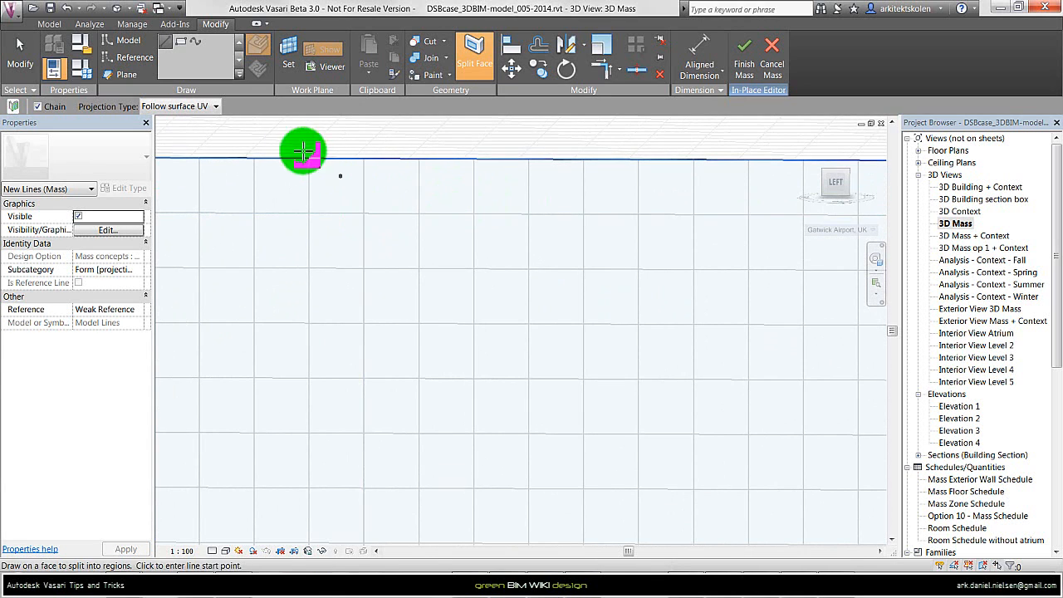
left_click(180, 45)
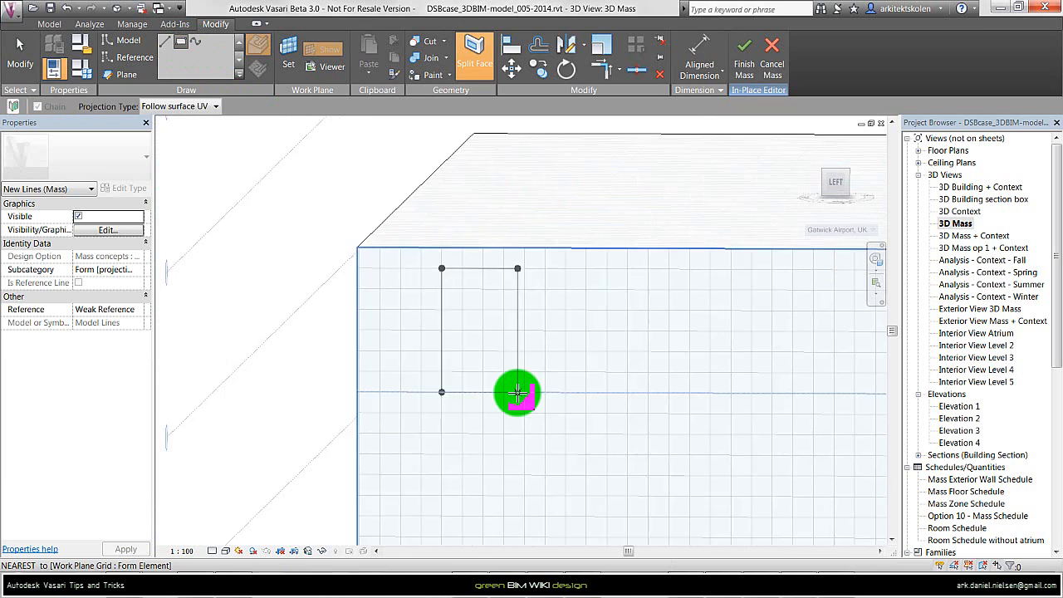
scroll(518, 393, "up", 3)
scroll(516, 327, "down", 4)
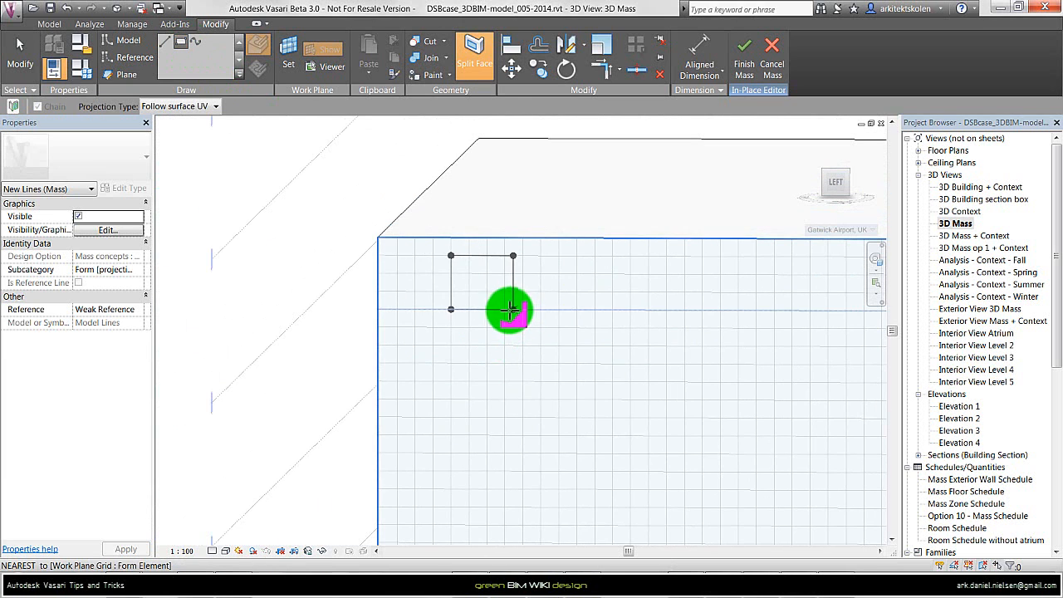
left_click(504, 309)
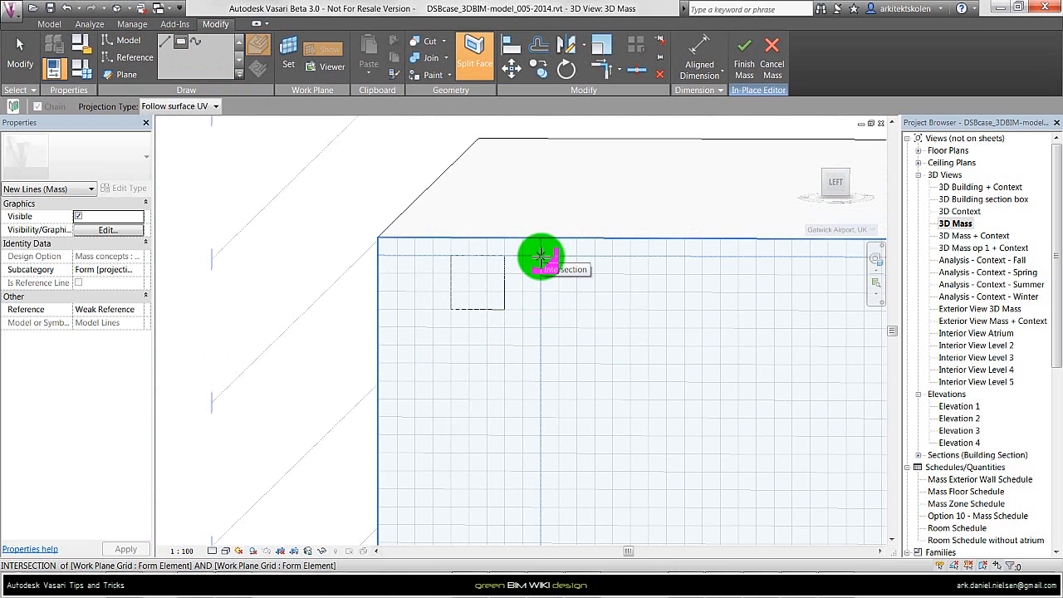
left_click(541, 256)
left_click(595, 309)
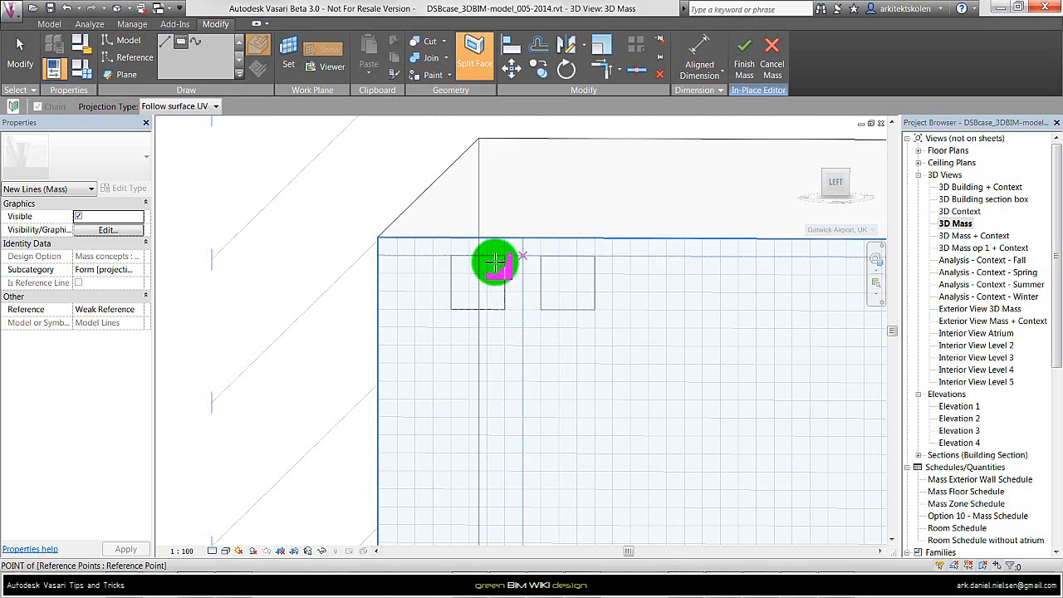
- Split off a third rectangular region about 1400 wide on the facade, one floor below the two squares
scroll(474, 278, "down", 3)
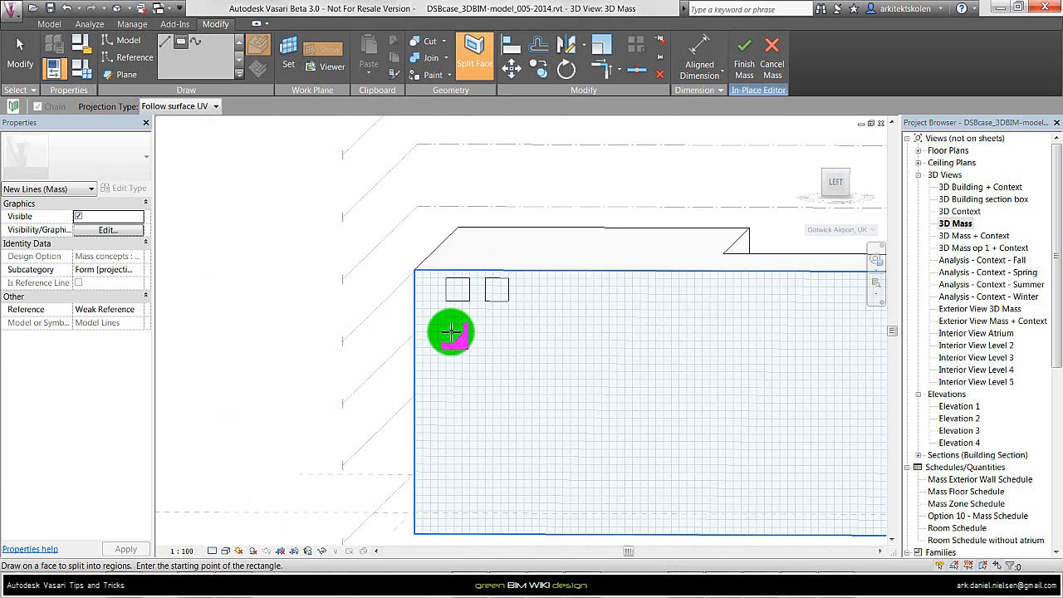
left_click(452, 334)
left_click(473, 368)
scroll(449, 337, "up", 4)
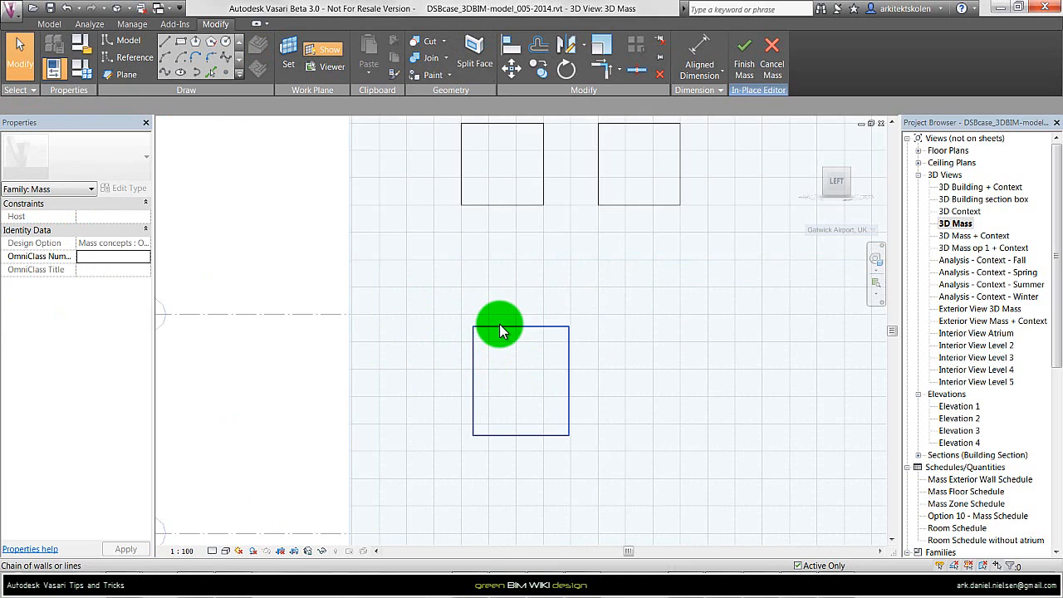
- Add an aligned dimension between the level line and the upper edge of the lower rectangle
scroll(498, 328, "down", 2)
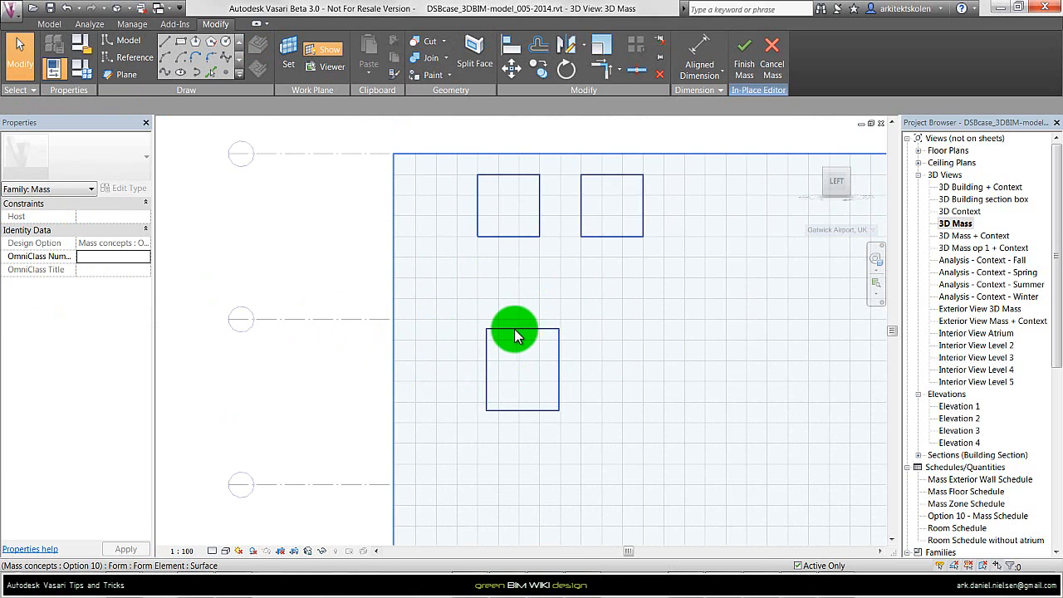
left_click(515, 330)
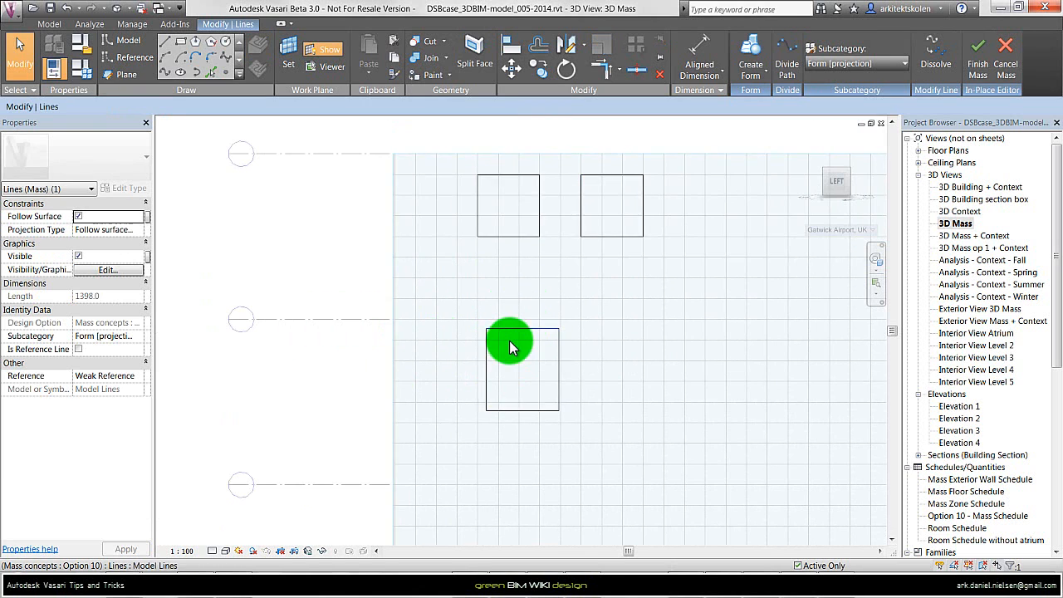
left_click(710, 45)
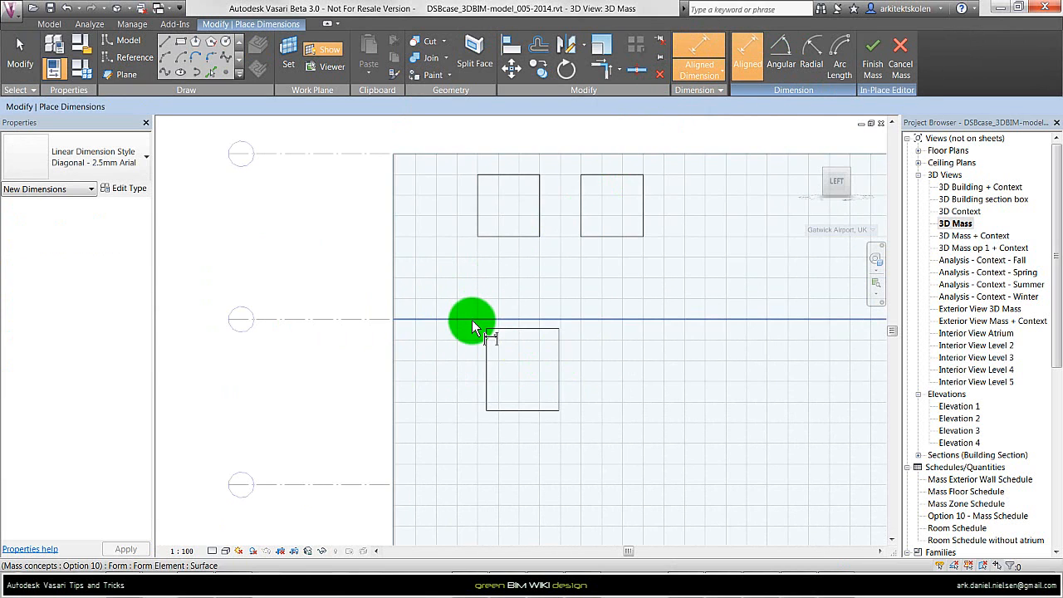
left_click(515, 330)
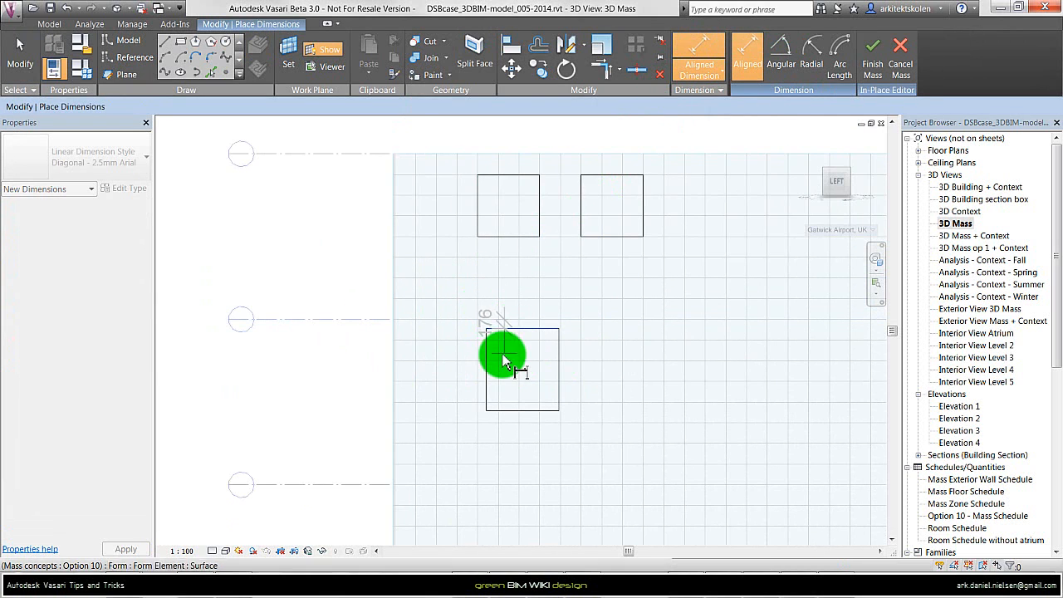
left_click(510, 369)
key("Escape")
key("Escape")
- Set the distance from the level line to the lower rectangle's upper edge to 400
key("Tab")
left_click(537, 330)
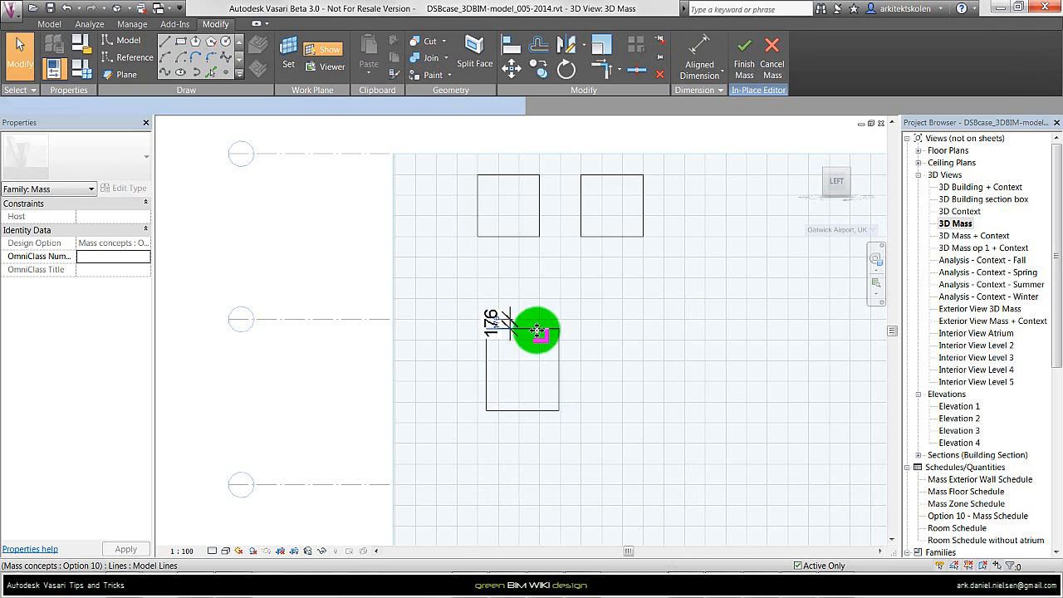
left_click(500, 325)
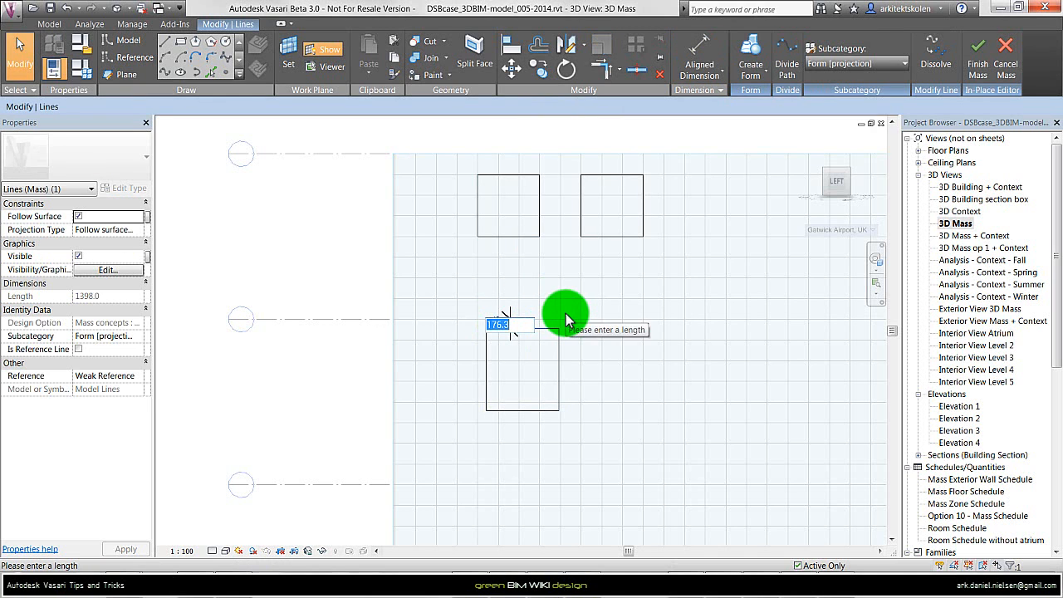
type("400")
key("Return")
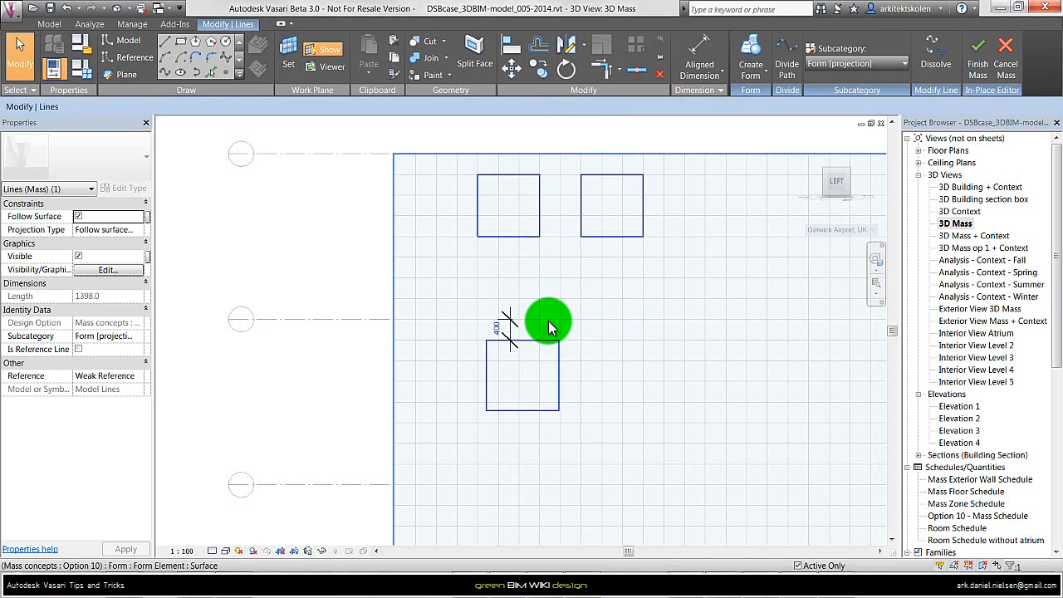
- Remove the lower rectangle and its 400 dimension from the facade, leaving only the two upper squares
left_click(540, 316)
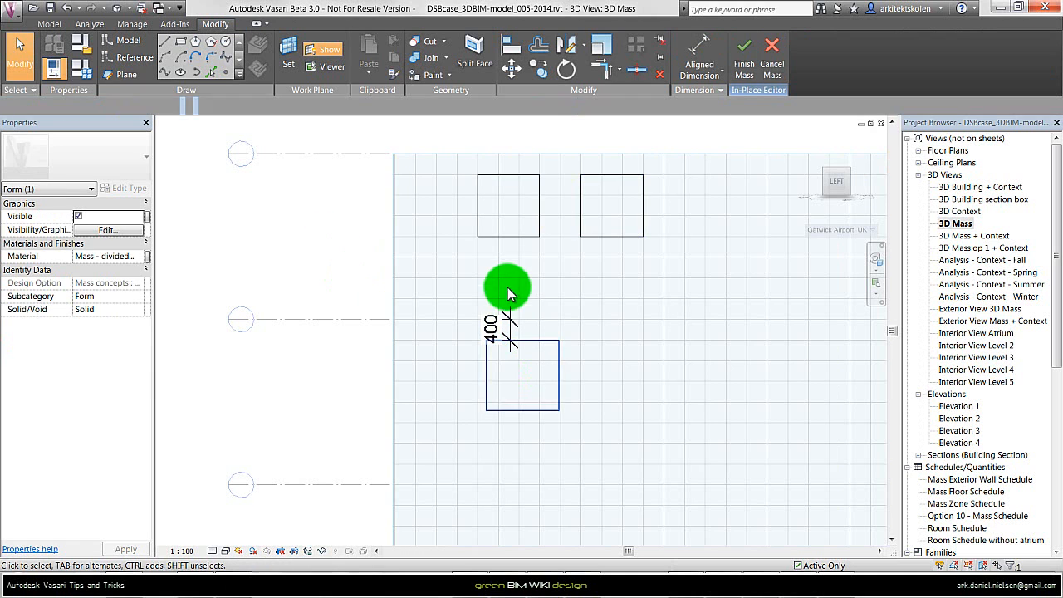
left_click(562, 290)
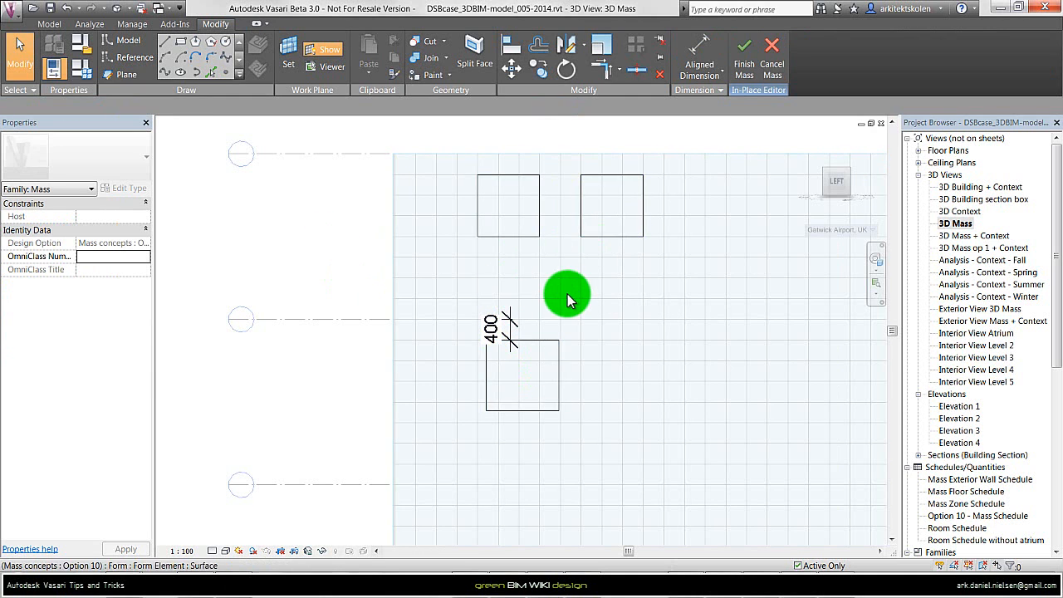
middle_click_drag(563, 304, 458, 268, "shift")
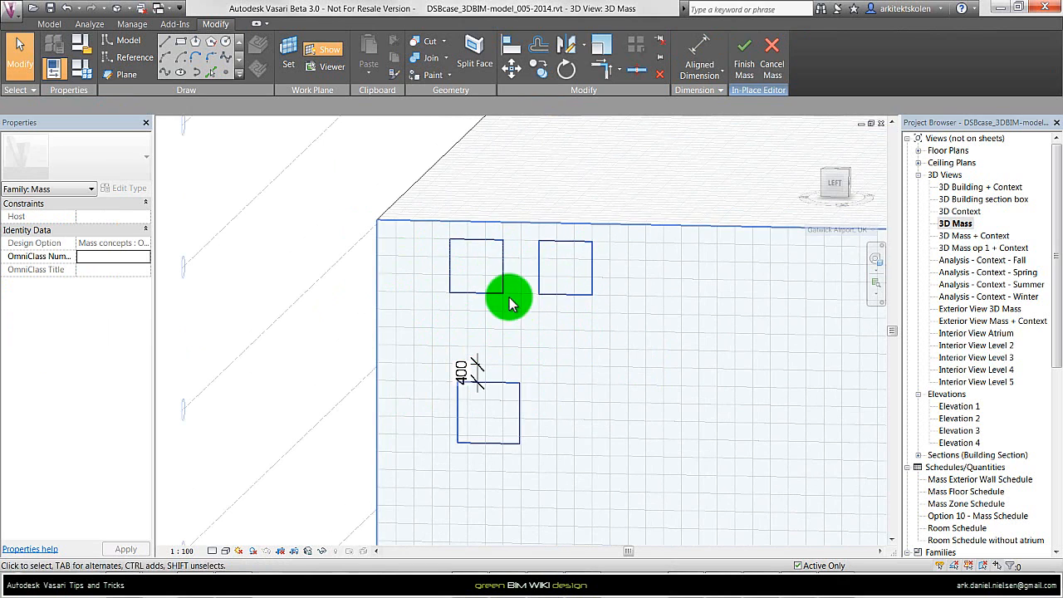
left_click(555, 258)
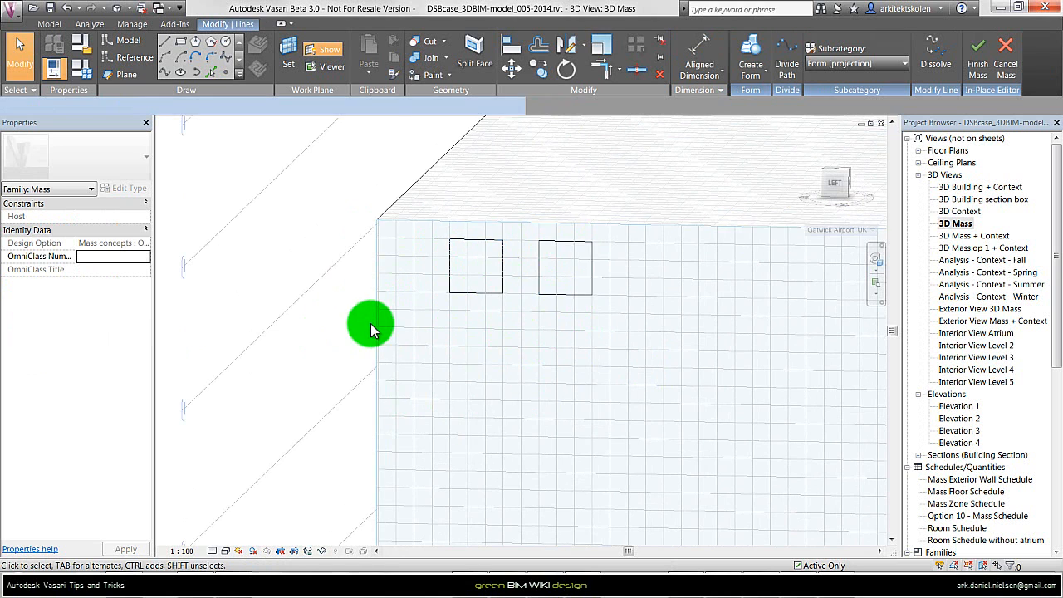
- Try to copy the second square's outline horizontally along the facade's upper row
scroll(371, 325, "down", 3)
scroll(606, 283, "up", 2)
left_click(490, 288)
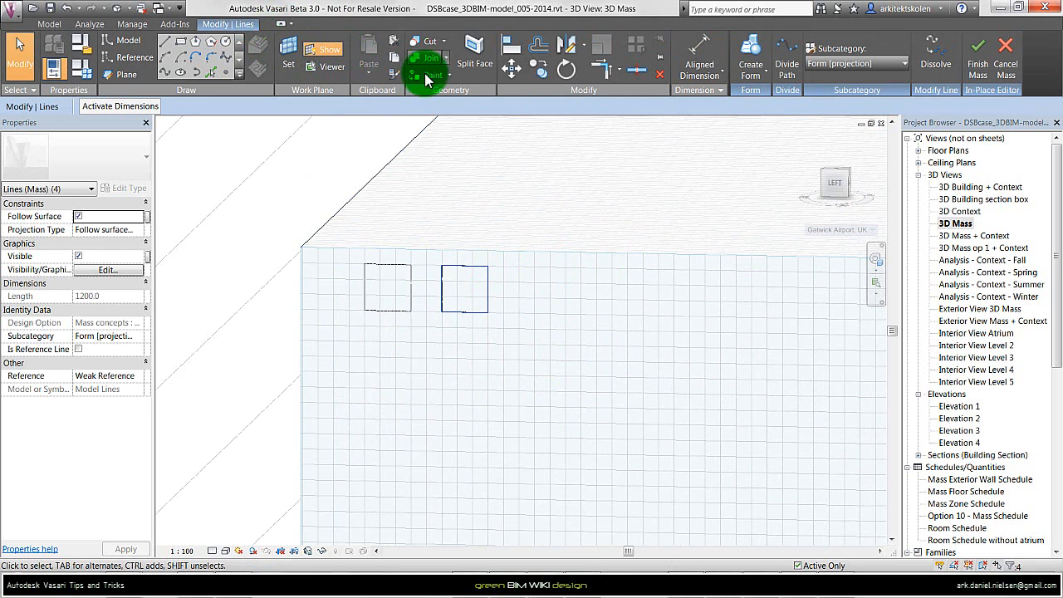
scroll(460, 296, "up", 4)
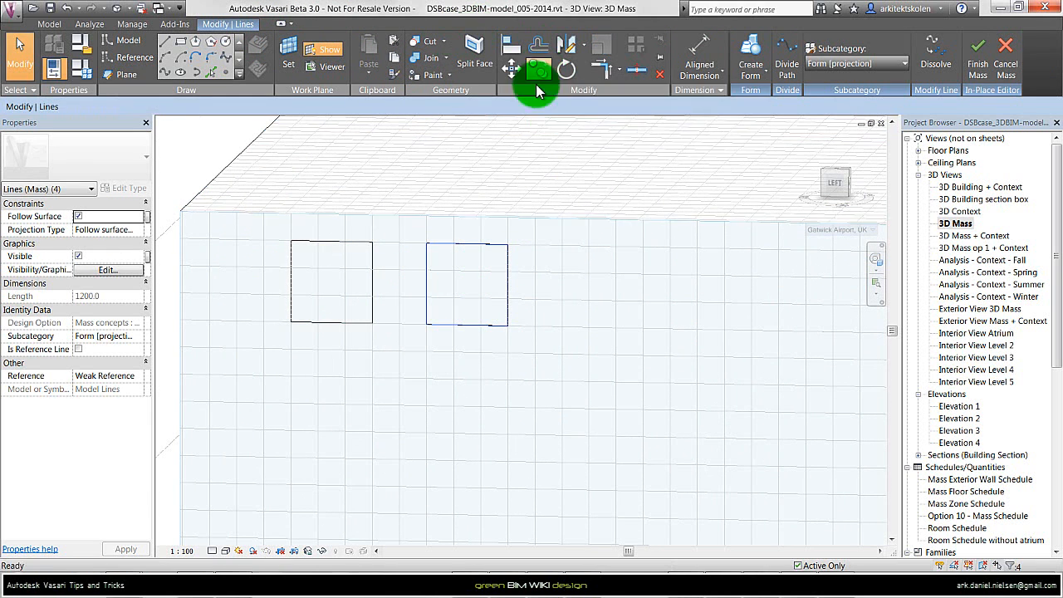
left_click(538, 73)
left_click(427, 244)
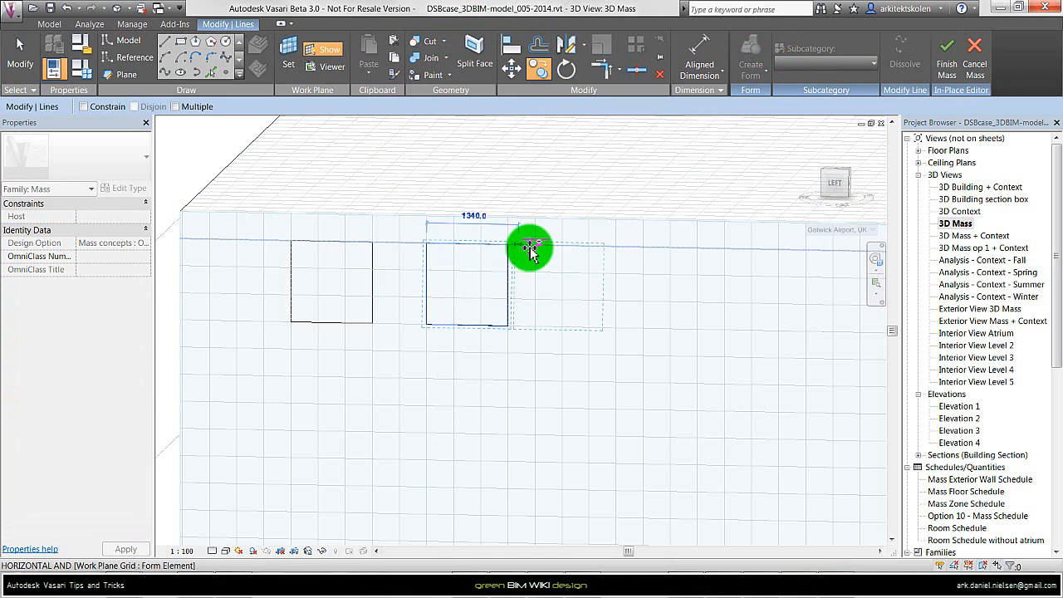
left_click(548, 246)
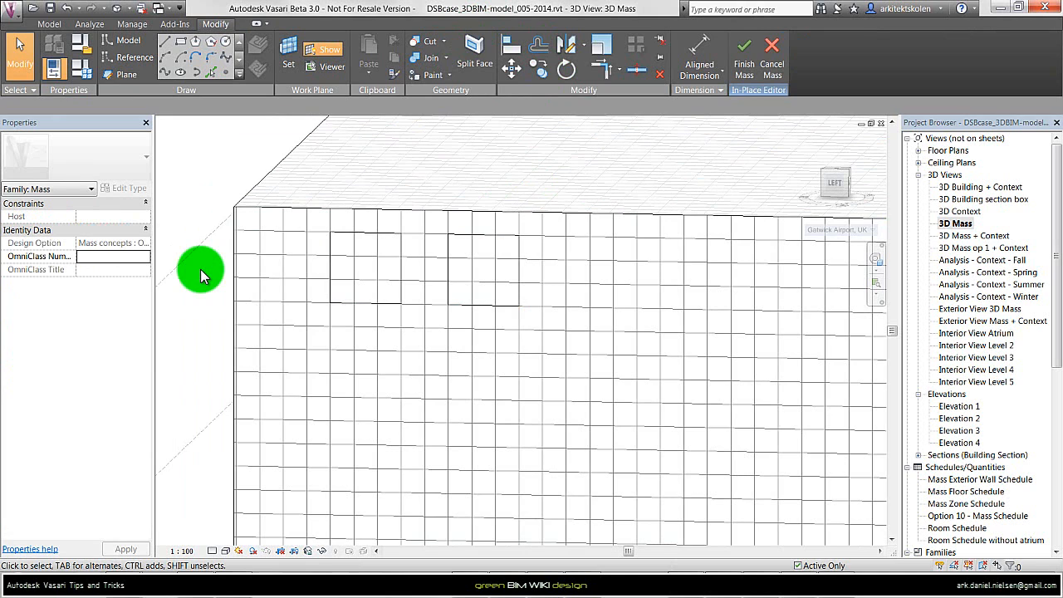
- Finish the in-place mass edit and display the 3D view as Shaded to inspect the two square windows on the facade
left_click(748, 71)
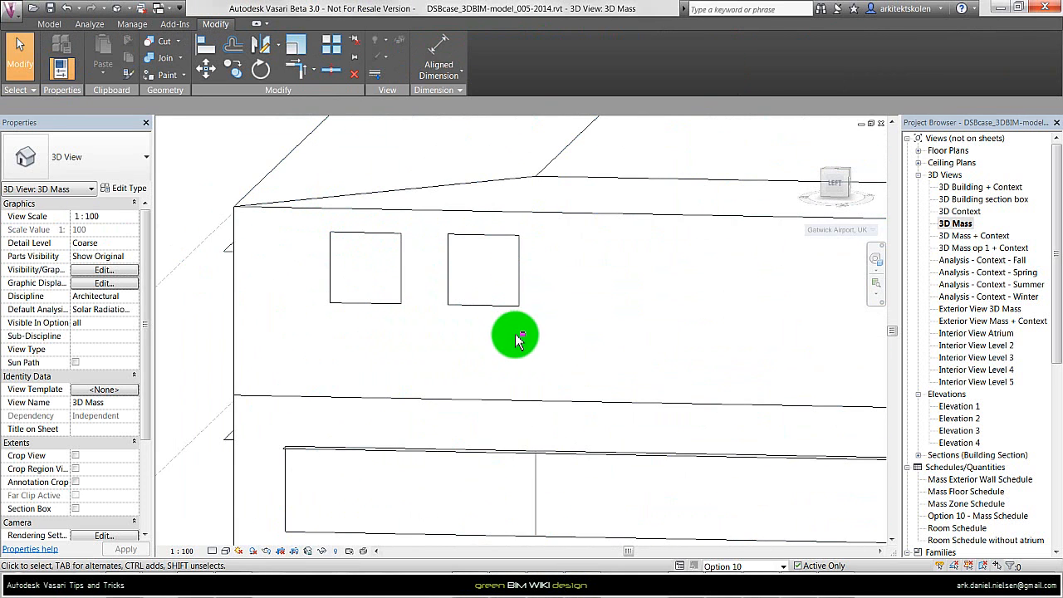
middle_click_drag(515, 332, 391, 228, "shift")
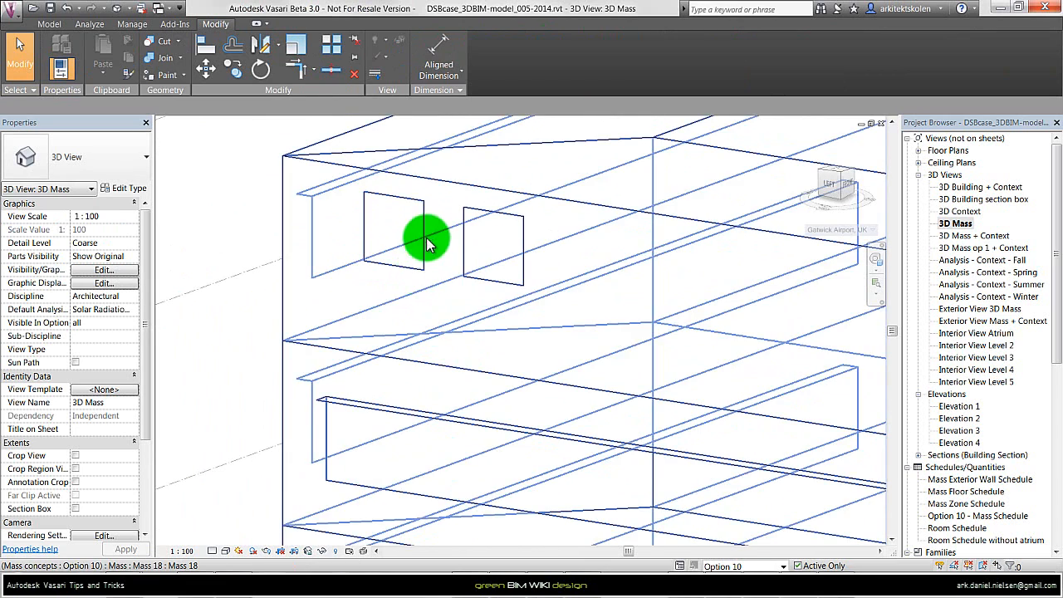
left_click(225, 551)
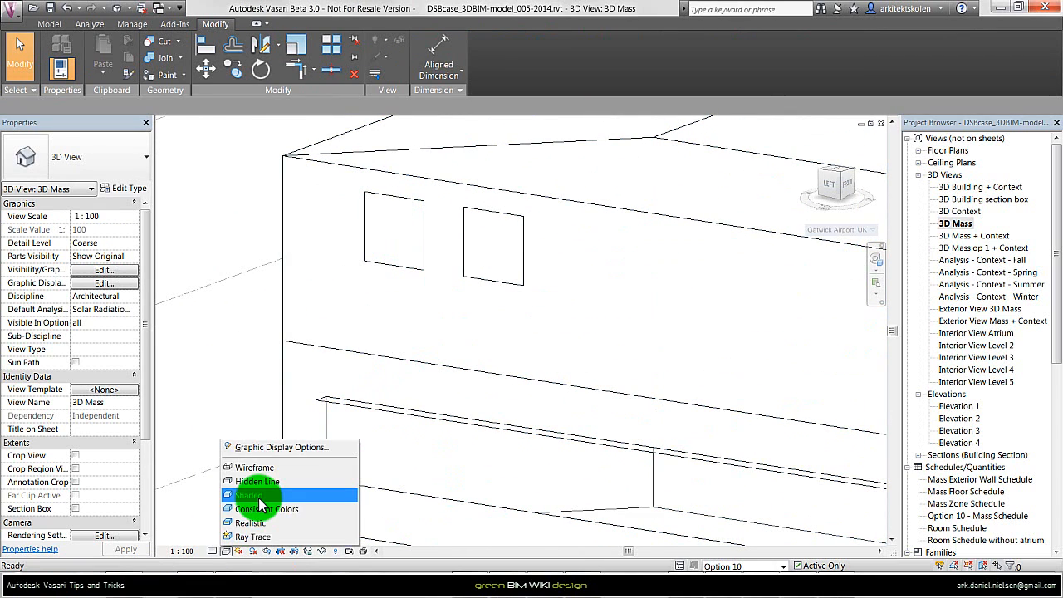
left_click(259, 497)
mouse_move(411, 396)
middle_mouse_down("shift")
mouse_move(487, 346)
mouse_move(553, 347)
mouse_move(508, 465)
mouse_move(525, 415)
mouse_move(456, 286)
mouse_move(511, 215)
middle_mouse_up("shift")
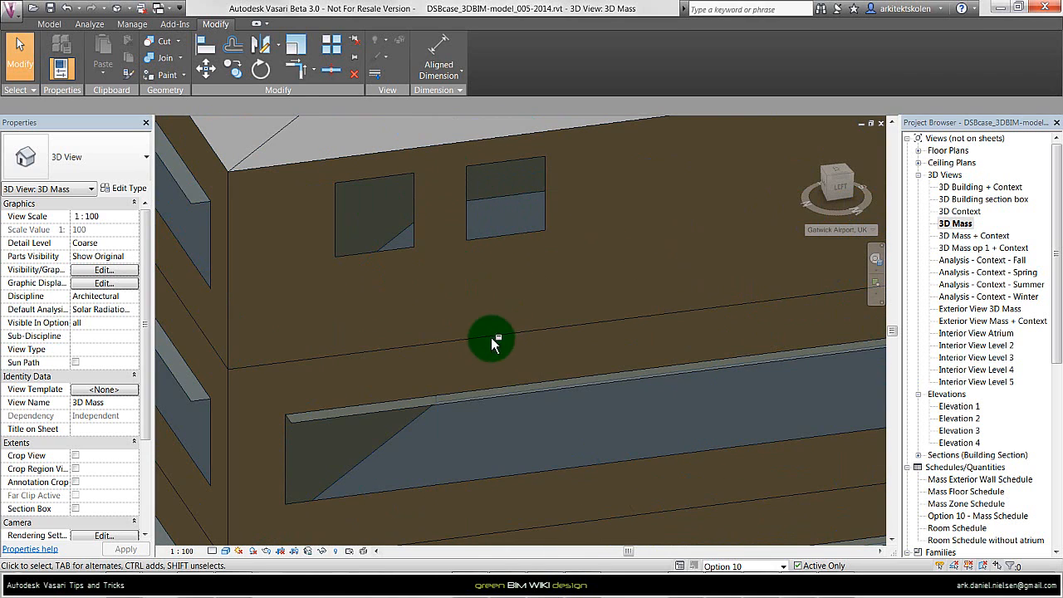
middle_click_drag(491, 338, 479, 435, "shift")
scroll(435, 292, "down", 2)
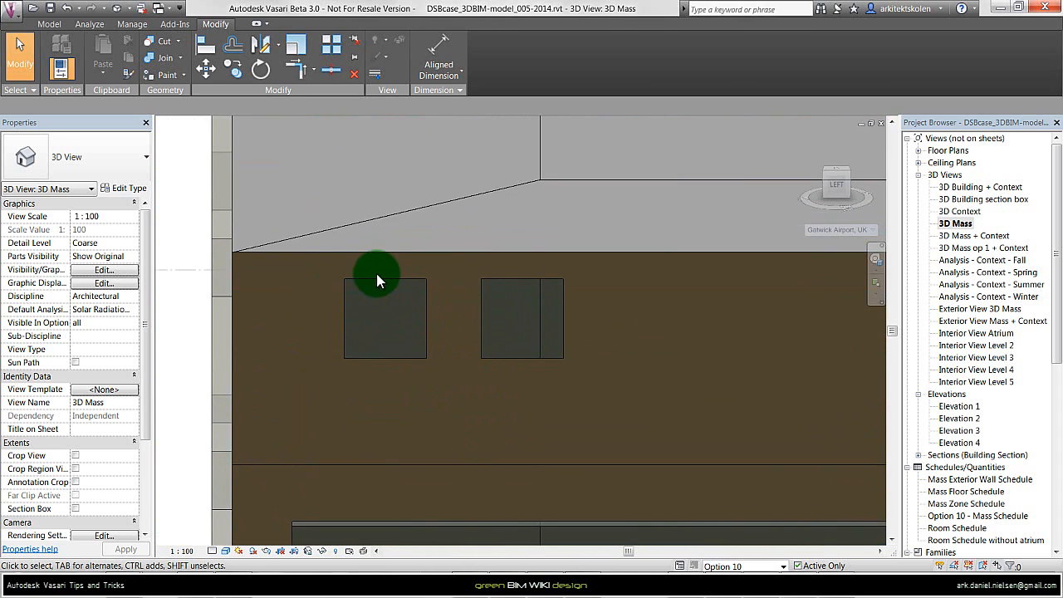
middle_click_drag(376, 274, 453, 302, "shift")
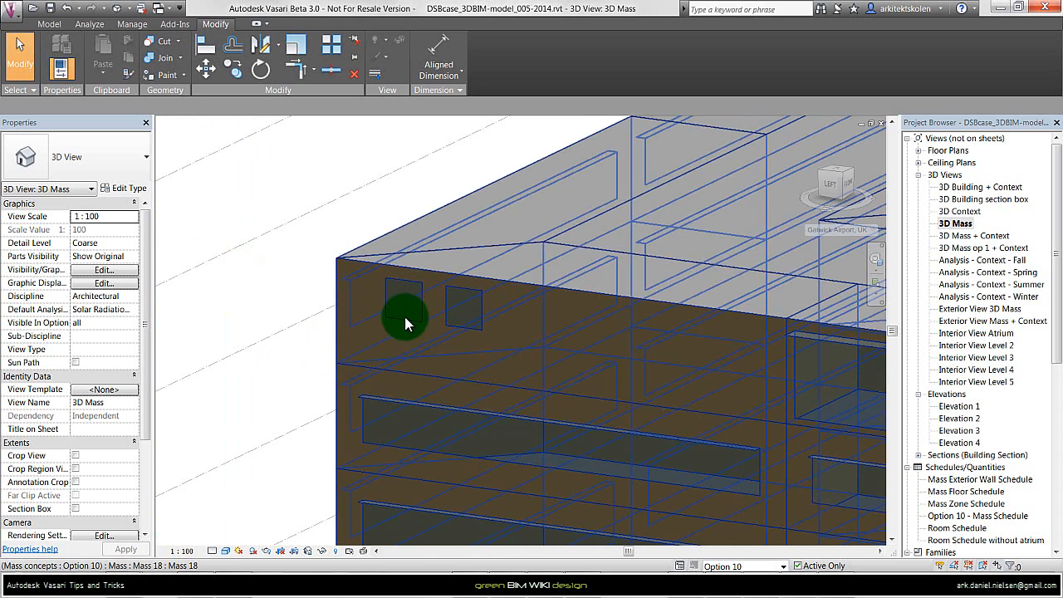
scroll(388, 316, "up", 2)
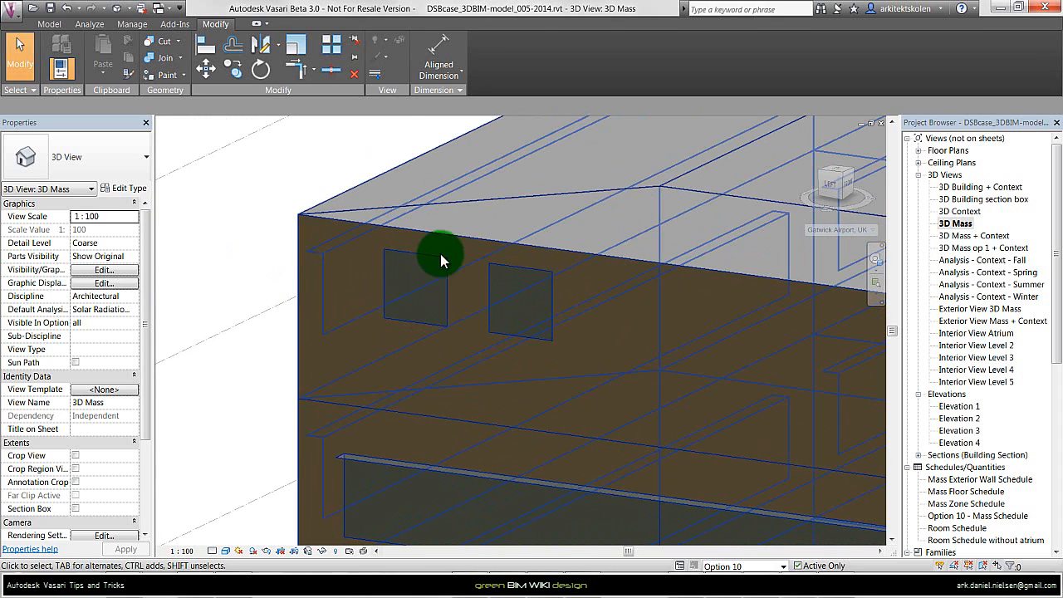